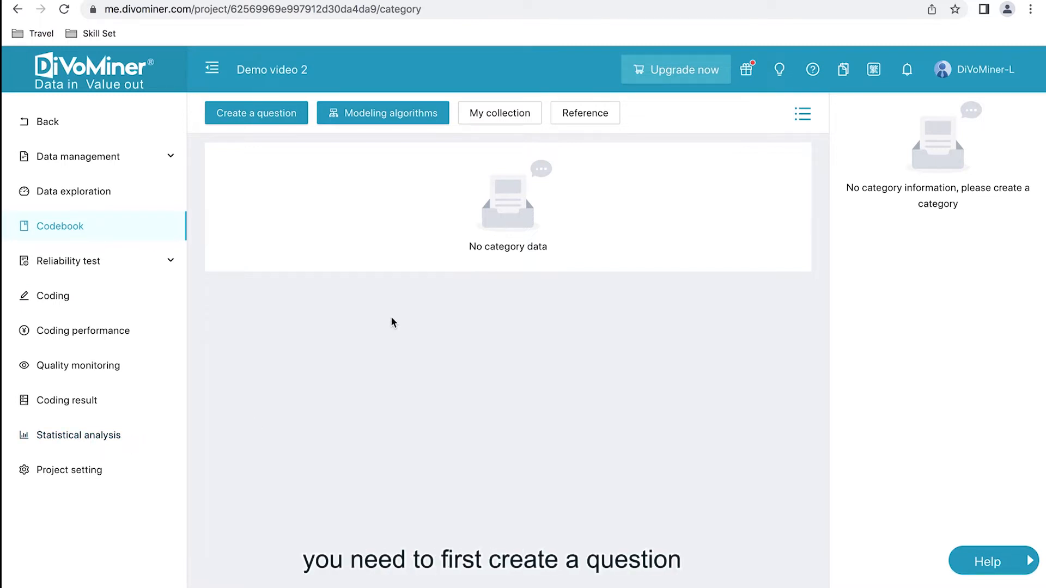
Step: Open the form for a new codebook question and dismiss it without saving
left_click(292, 121)
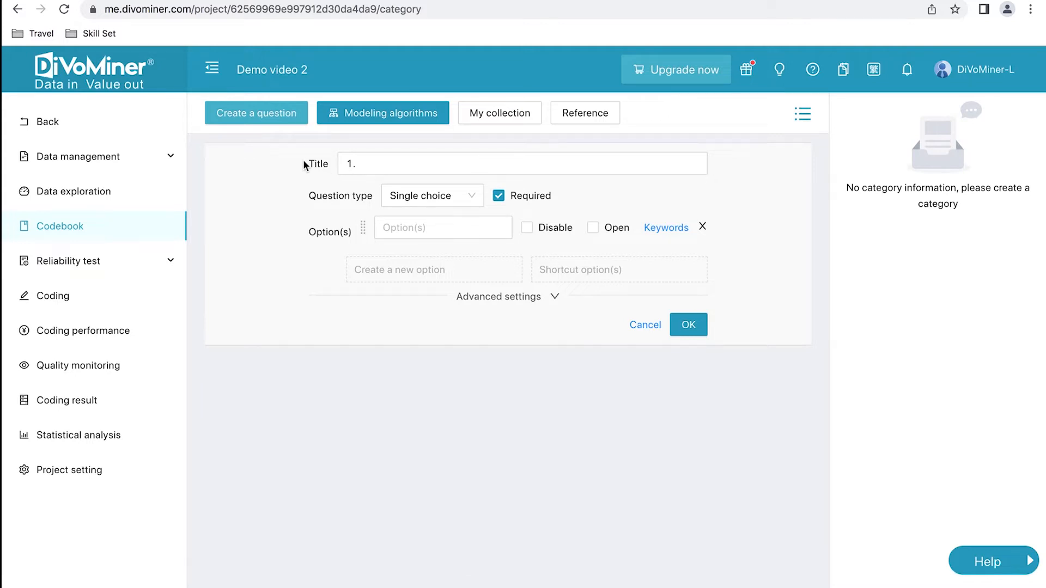
left_click(632, 325)
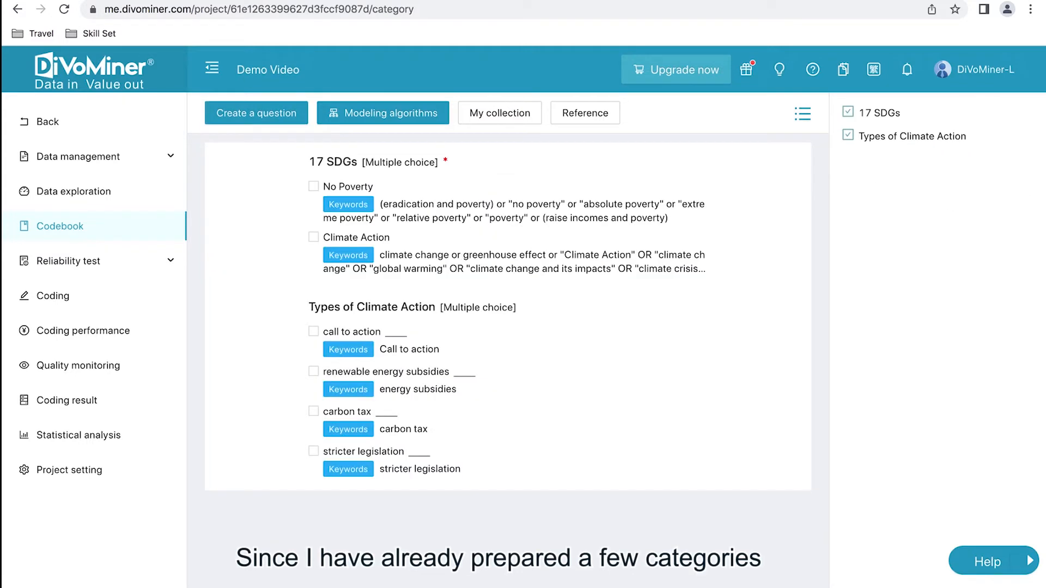
Step: Open the 17 SDGs question for editing and look over its title and the available question types
mouse_move(719, 199)
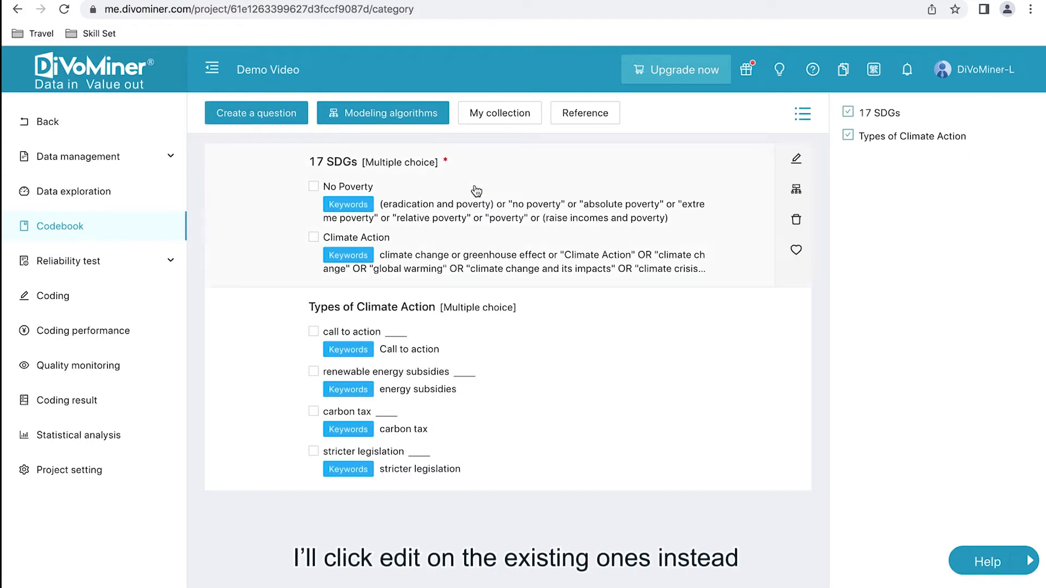
left_click(792, 164)
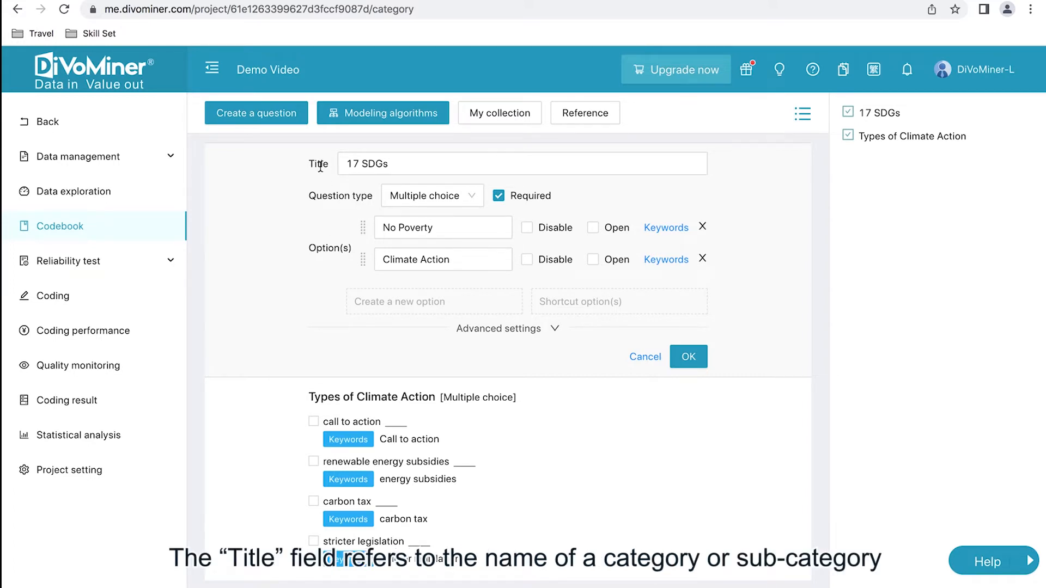
left_click_drag(309, 164, 334, 167)
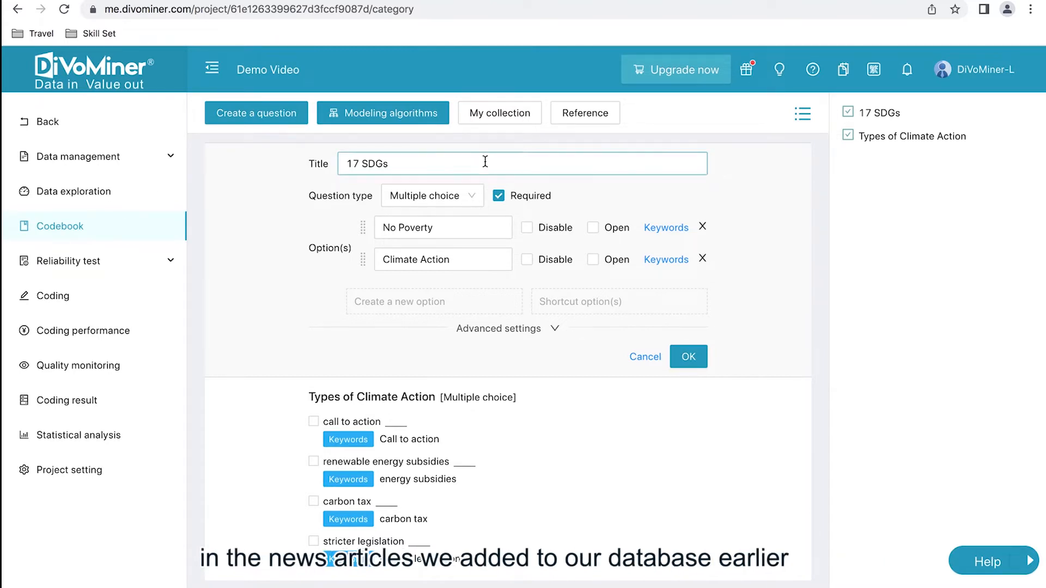
left_click_drag(417, 162, 334, 162)
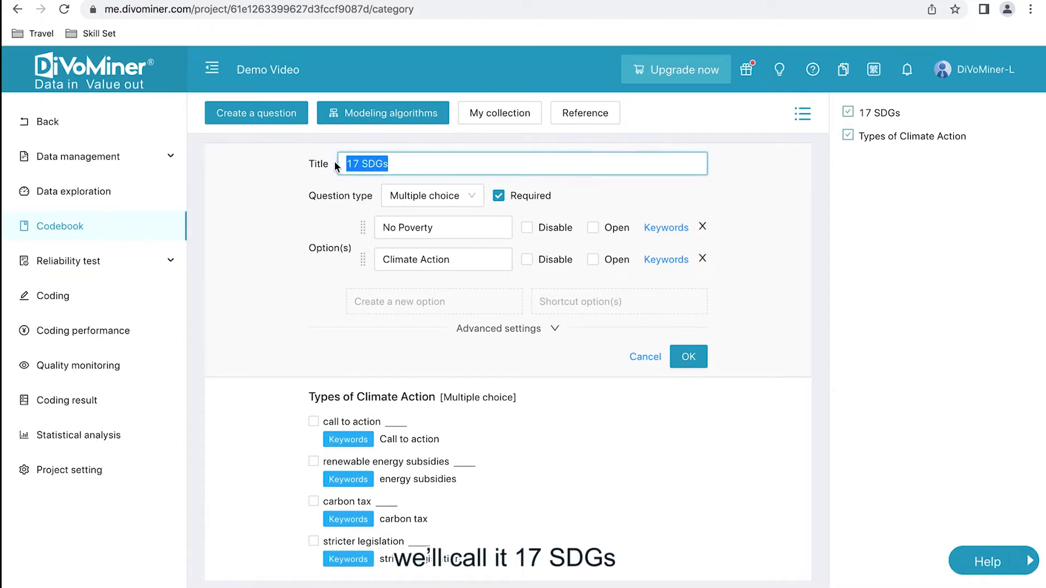
left_click(407, 167)
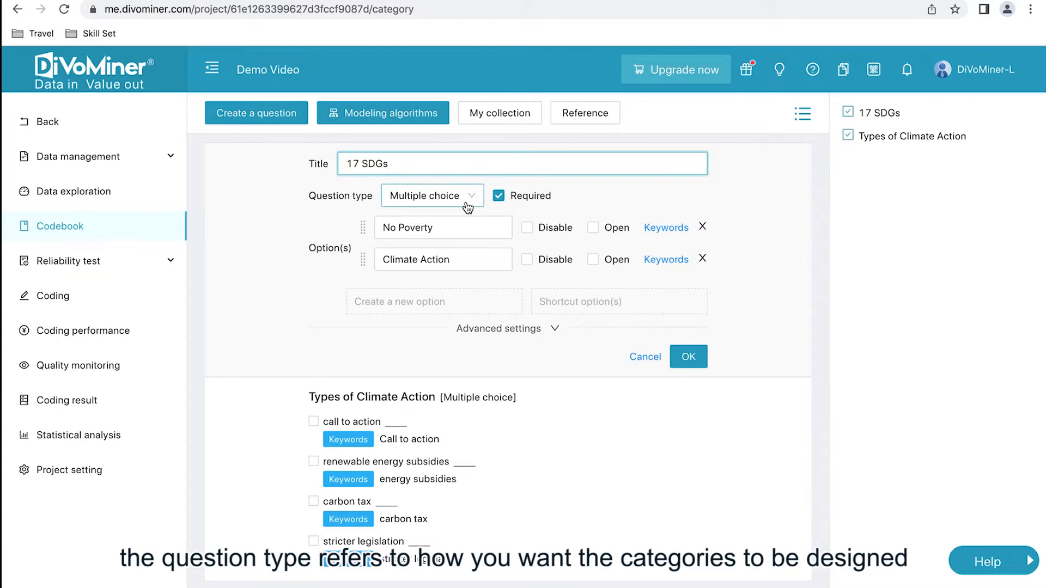
left_click(413, 196)
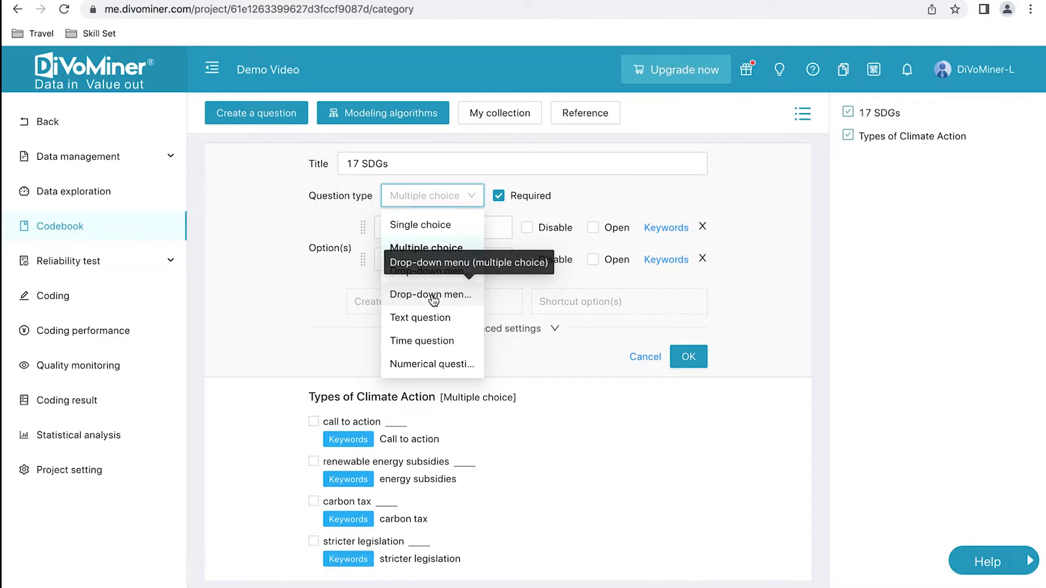
left_click(460, 202)
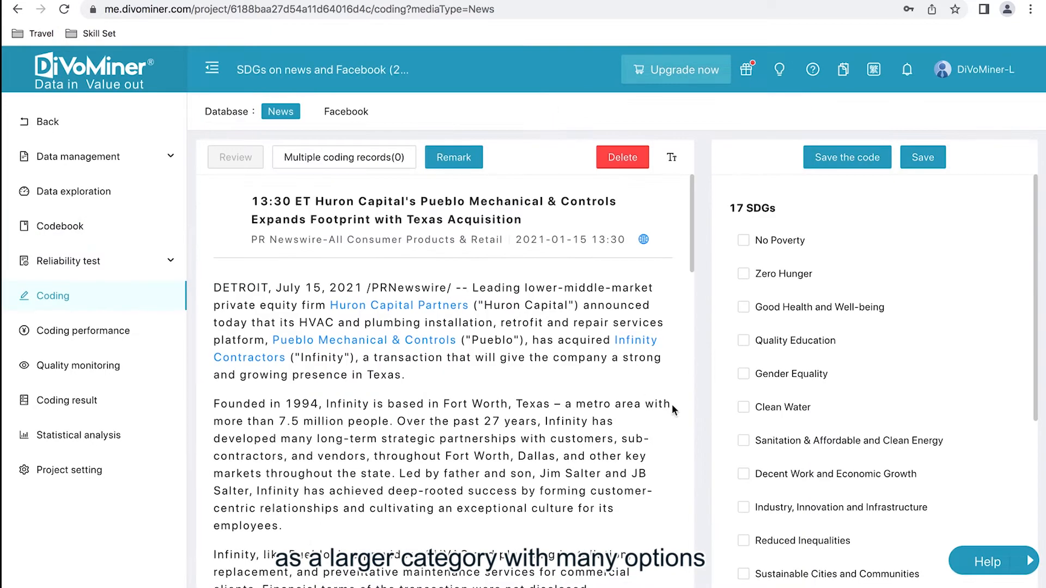
Step: Examine the full list of 17 SDGs options on the coding screen of the SDGs on news and Facebook project
scroll(837, 384, "down", 3)
scroll(837, 384, "down", 3)
scroll(837, 383, "up", 6)
scroll(837, 384, "down", 5)
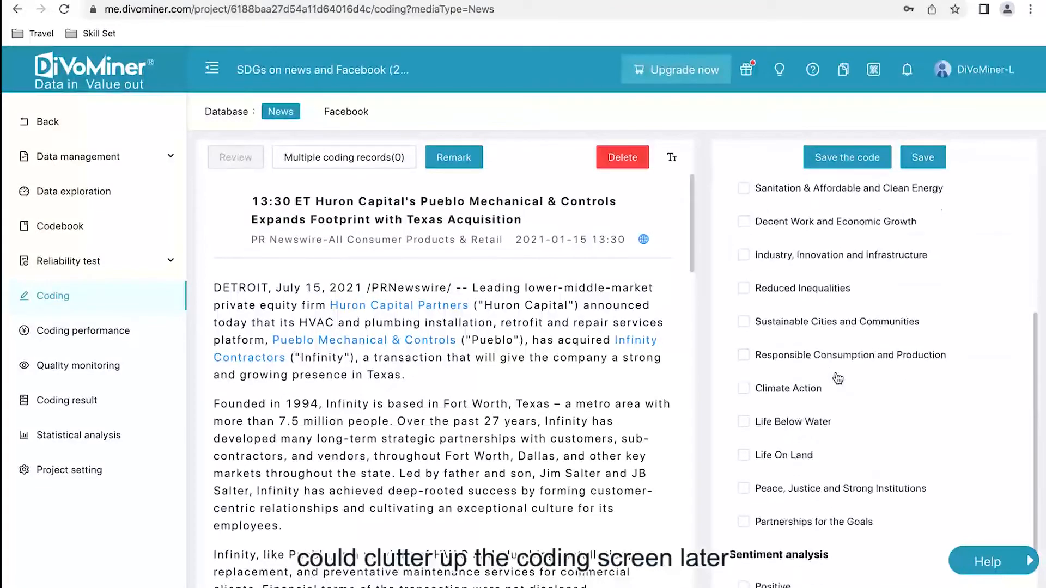
scroll(837, 378, "up", 6)
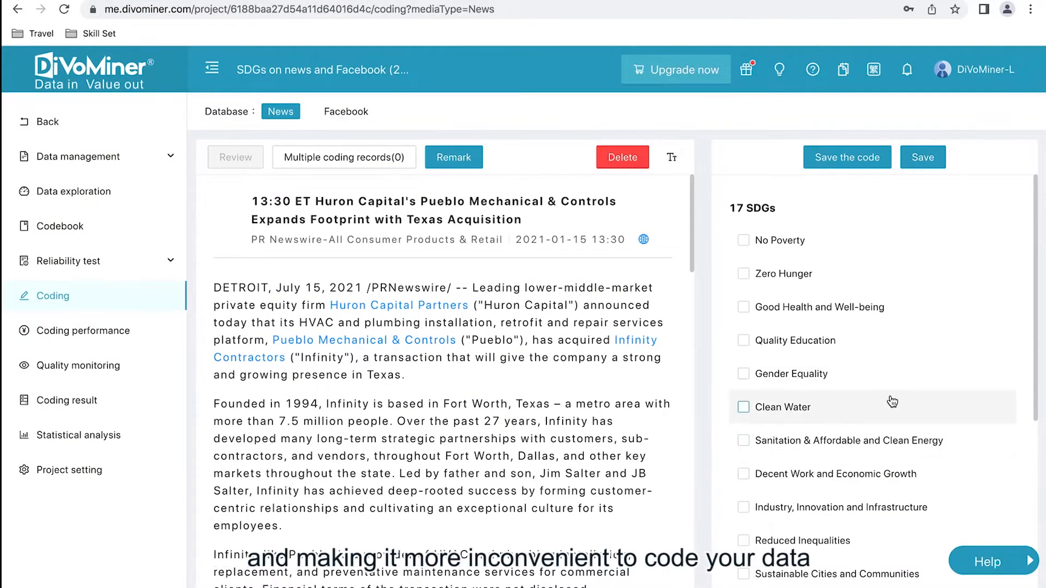
scroll(839, 401, "down", 5)
scroll(892, 402, "up", 5)
scroll(892, 402, "down", 5)
scroll(892, 402, "up", 5)
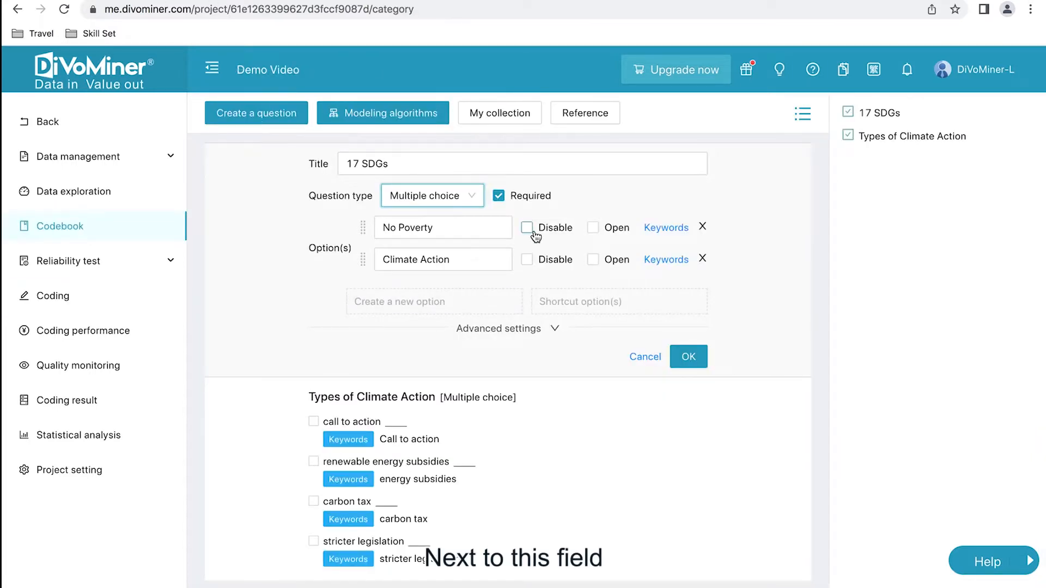
Step: Turn the Required setting of the 17 SDGs question off and on again, and highlight the No Poverty option name
left_click(505, 197)
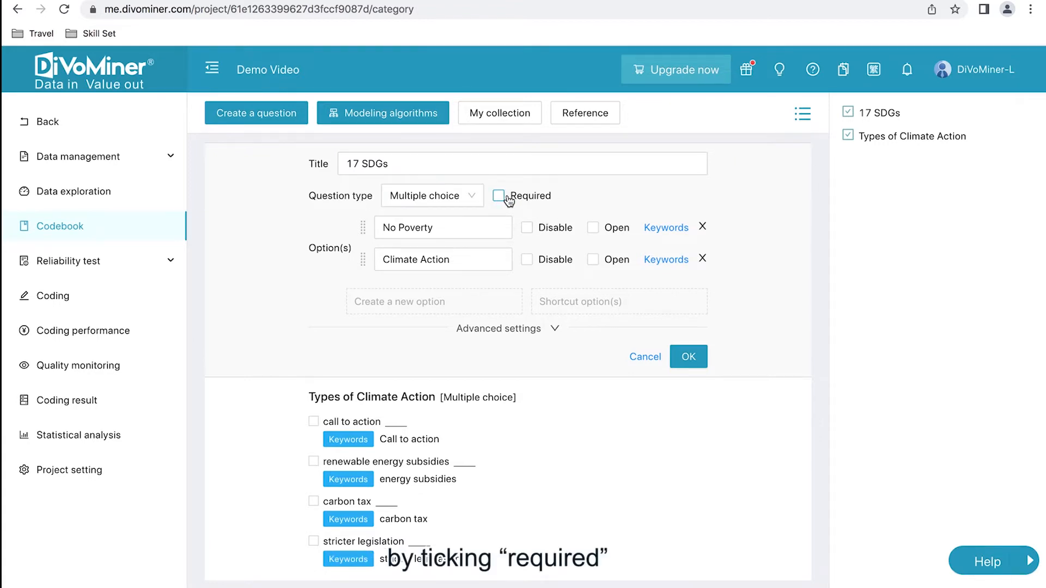
left_click(499, 196)
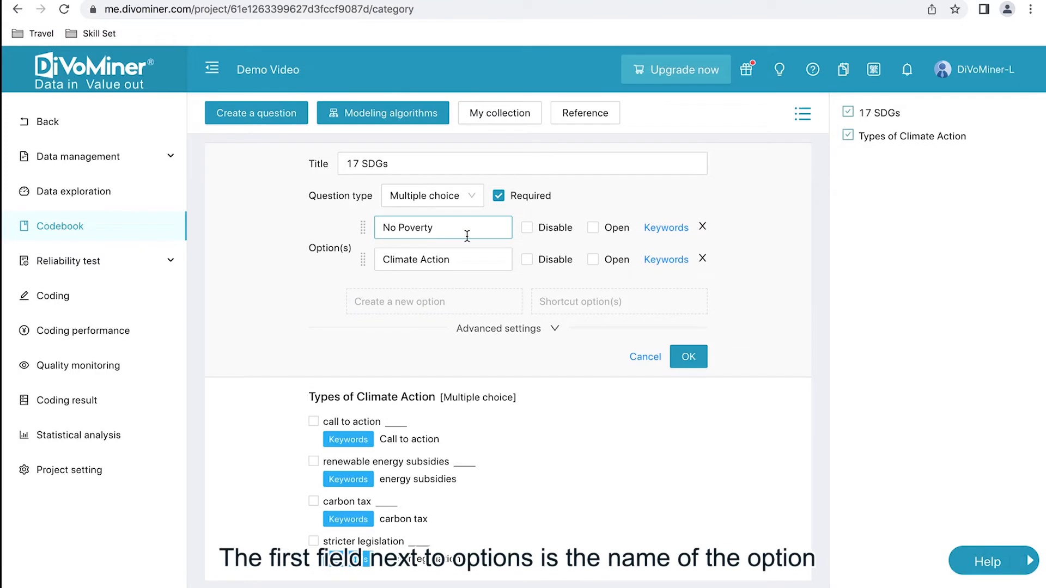
left_click_drag(470, 233, 376, 229)
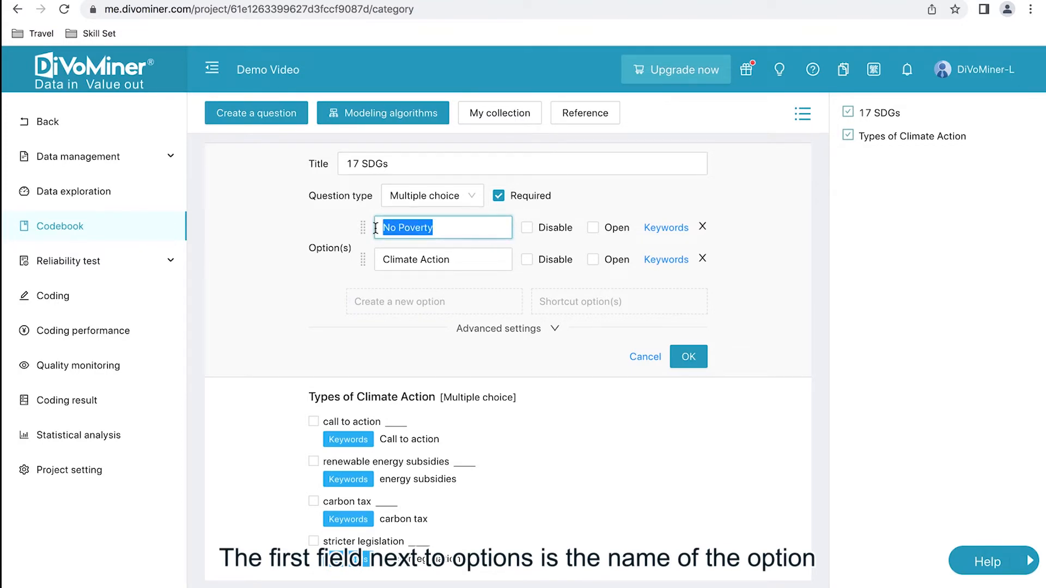
left_click(451, 226)
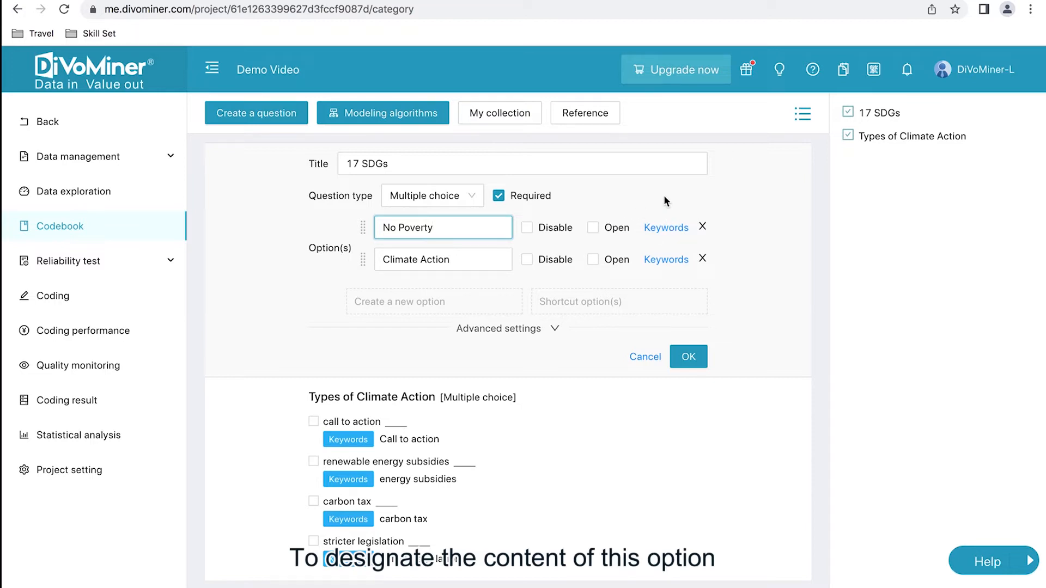
Step: Try "Extreme poverty" and the hyphenated "Extreme-poverty" at the end of the No Poverty keywords, and delete the trial text
left_click(667, 233)
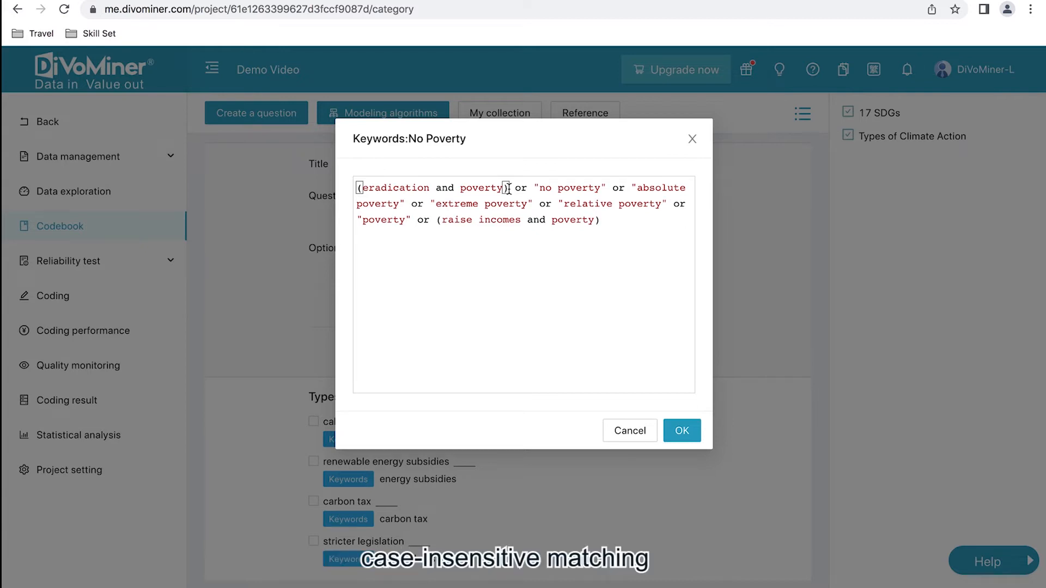
left_click(633, 231)
type("Extreme poverty")
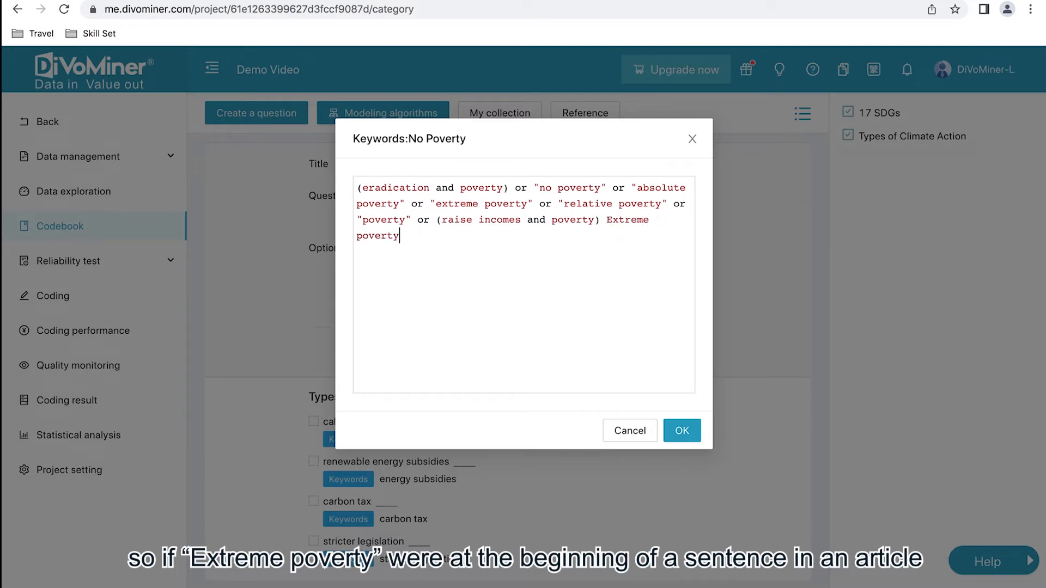
left_click_drag(403, 235, 606, 223)
left_click_drag(434, 203, 607, 219)
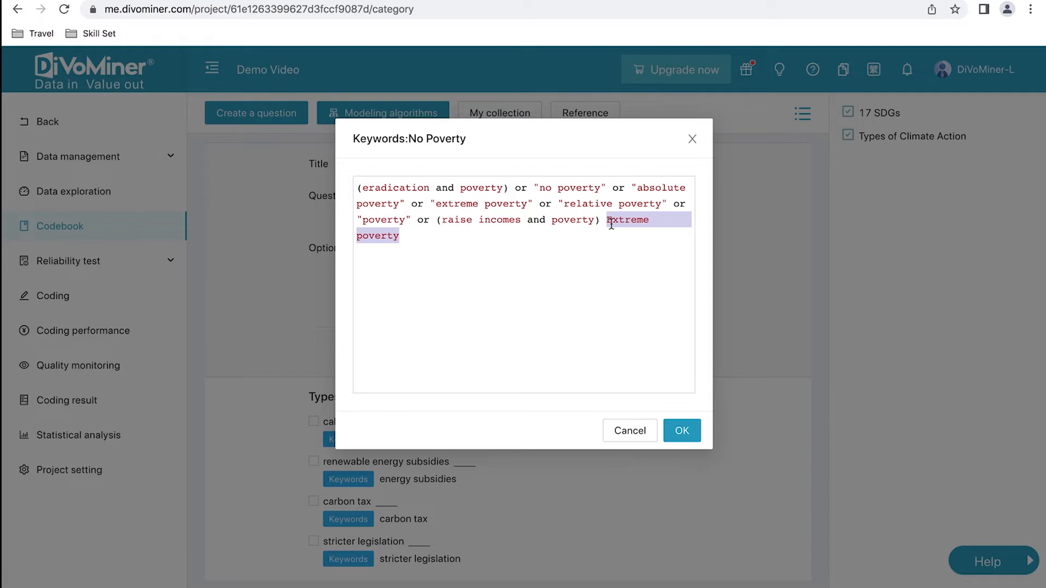
left_click(357, 236)
key("BackSpace")
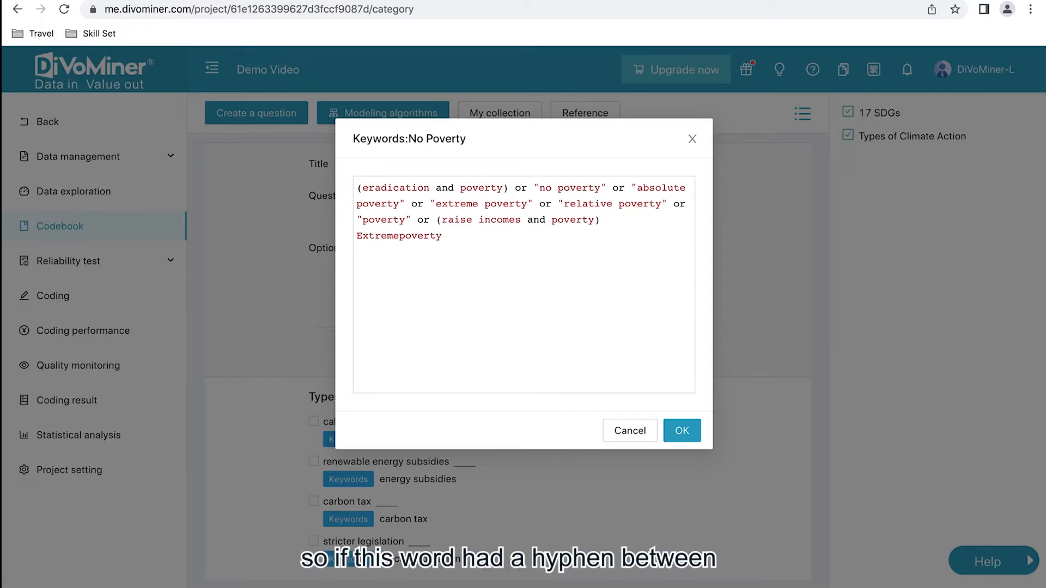
type("-")
left_click_drag(400, 236, 608, 216)
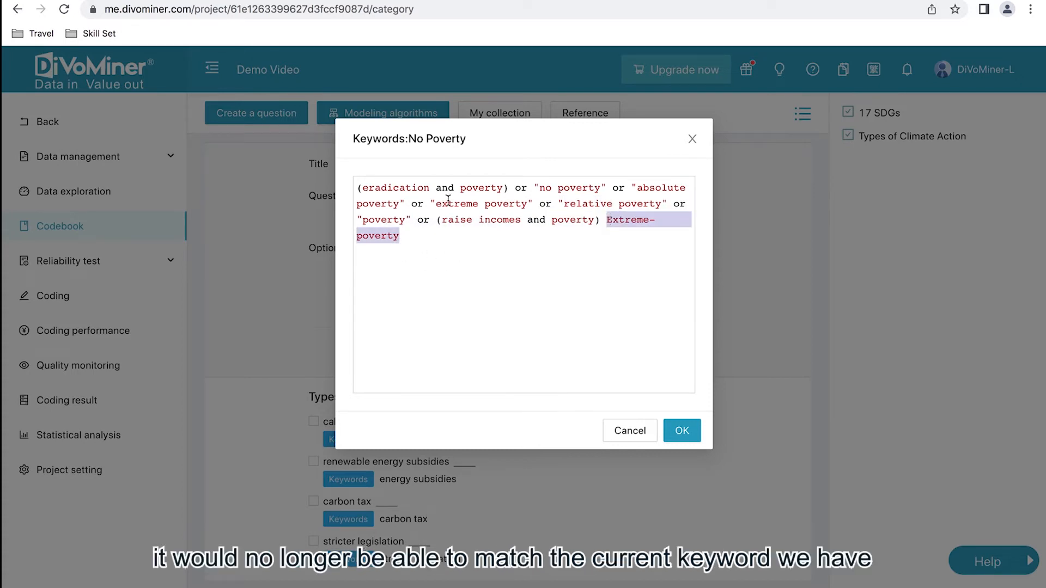
key("BackSpace")
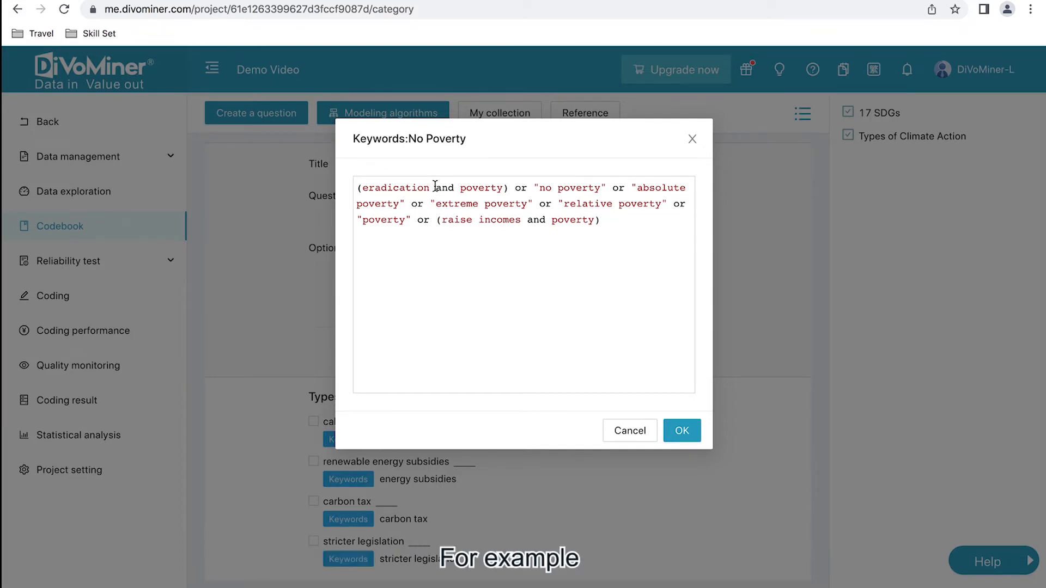
Step: Try "poverty eradication" at the end of the No Poverty keywords, remove it and close the keyword editor without saving
type("poverty erd")
key("BackSpace")
type("adication")
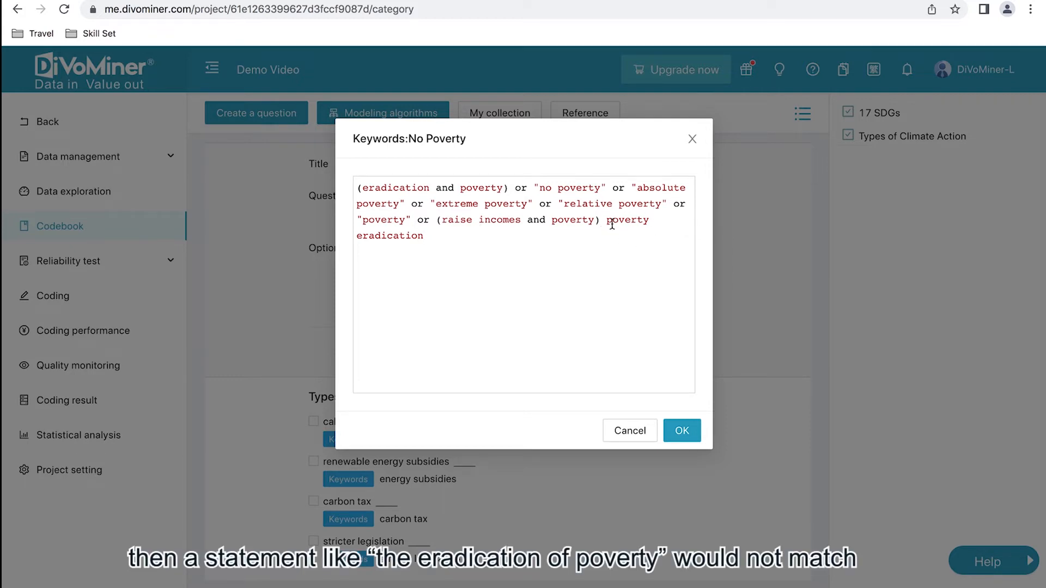
mouse_move(606, 221)
left_mouse_down()
mouse_move(447, 234)
mouse_move(471, 220)
mouse_move(617, 218)
mouse_move(606, 219)
left_mouse_up()
left_click(426, 237)
key("BackSpace")
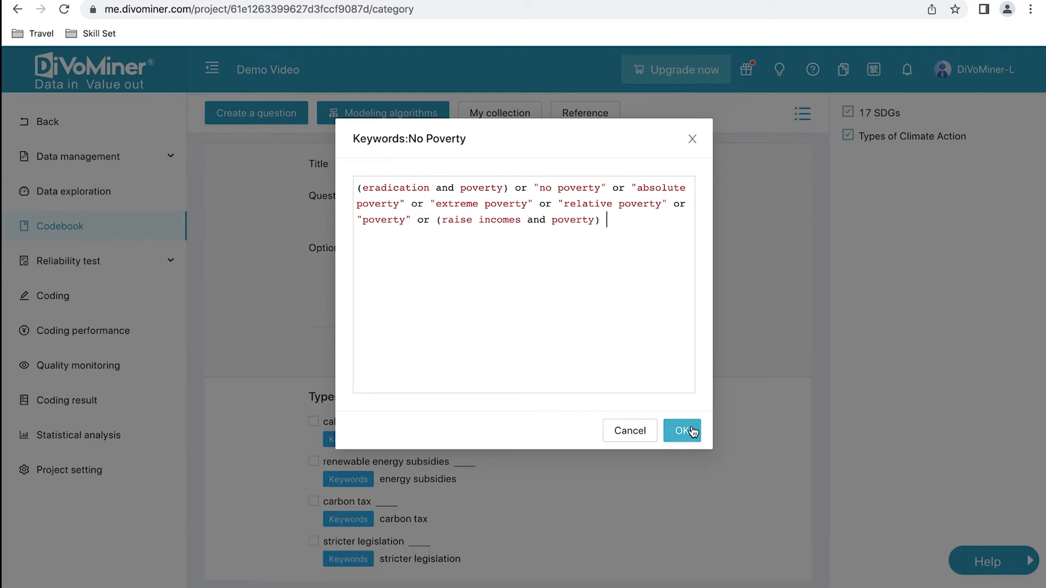
left_click(634, 432)
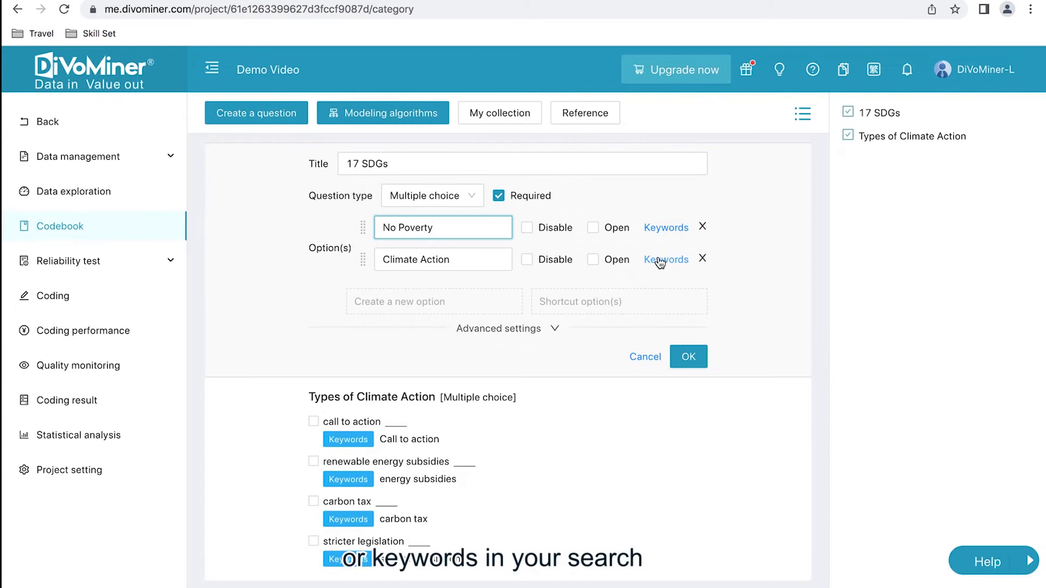
Step: Review the Climate Action option's keywords, highlighting the quoted phrase "climate change and its impacts", and close the keyword editor
left_click(660, 263)
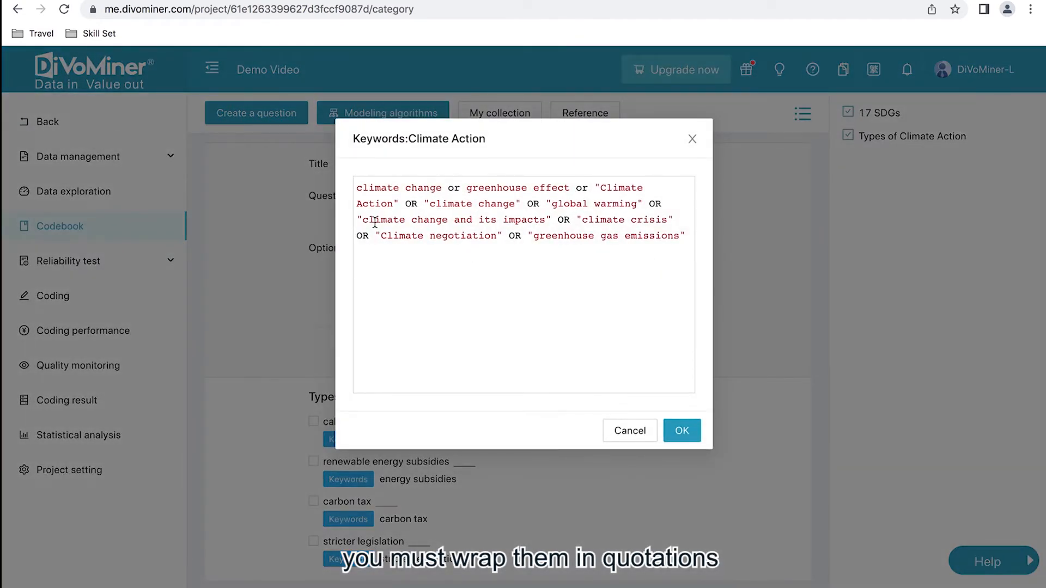
left_click_drag(359, 219, 554, 215)
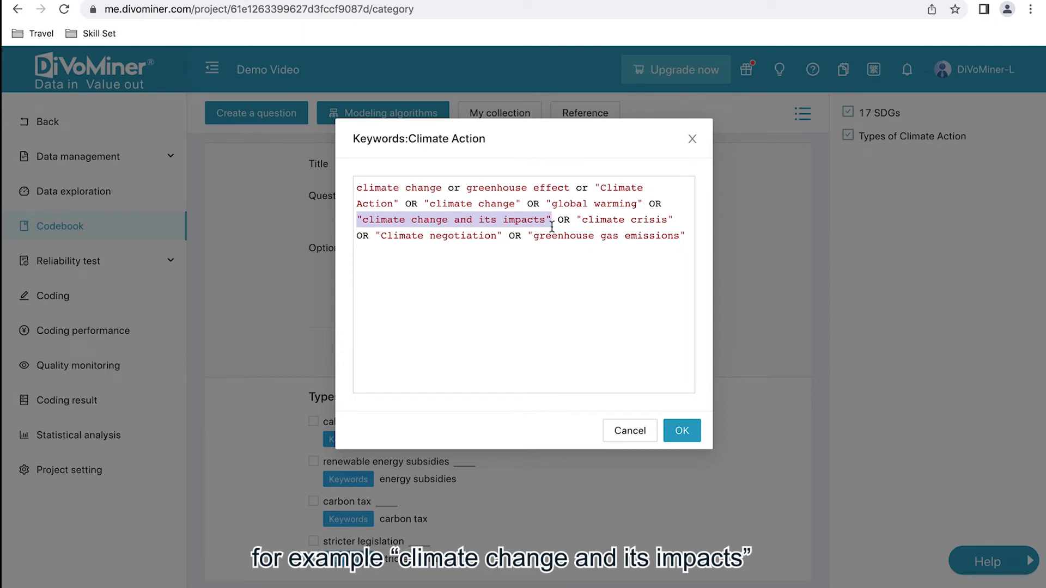
left_click(551, 222)
left_click(678, 430)
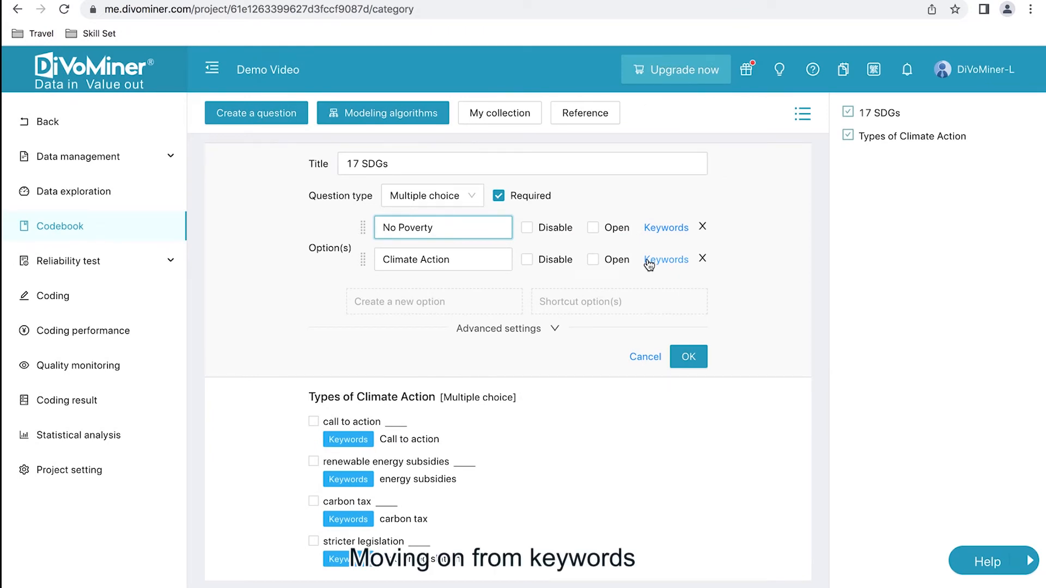
Step: Leave the No Poverty option enabled, set it to Open for additional information, and save the 17 SDGs question
left_click(545, 233)
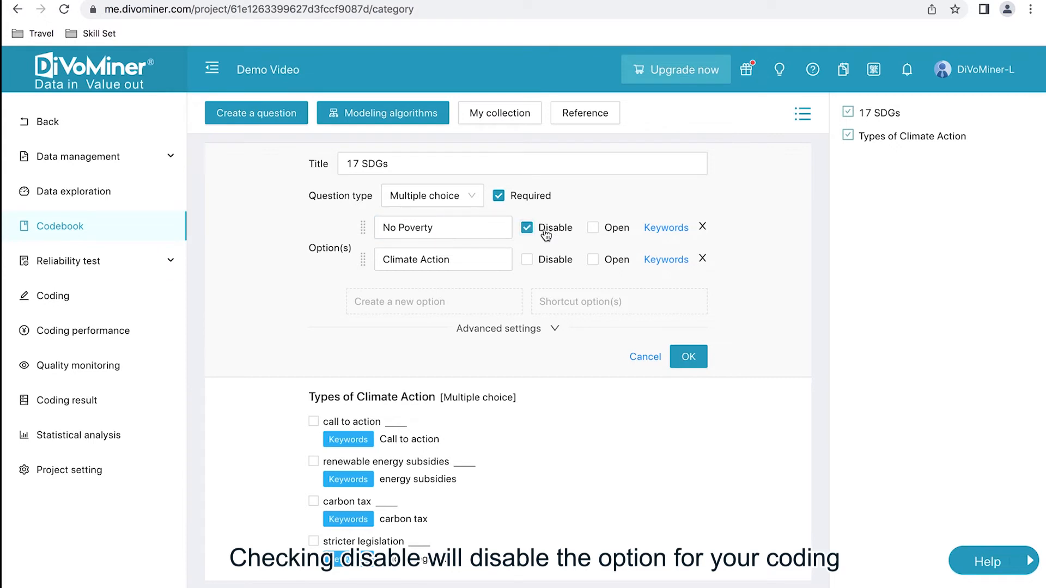
left_click(546, 235)
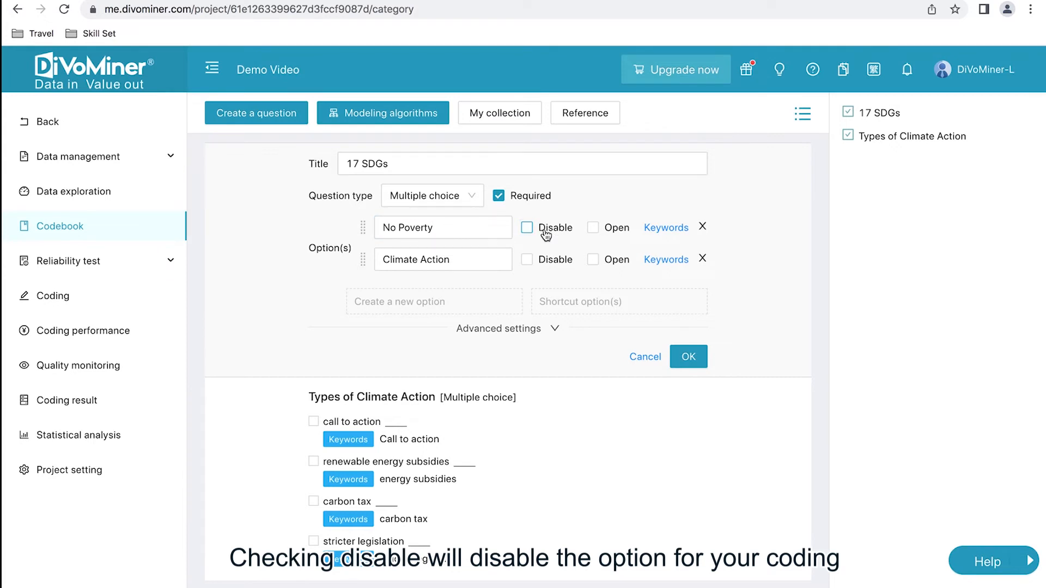
left_click(593, 228)
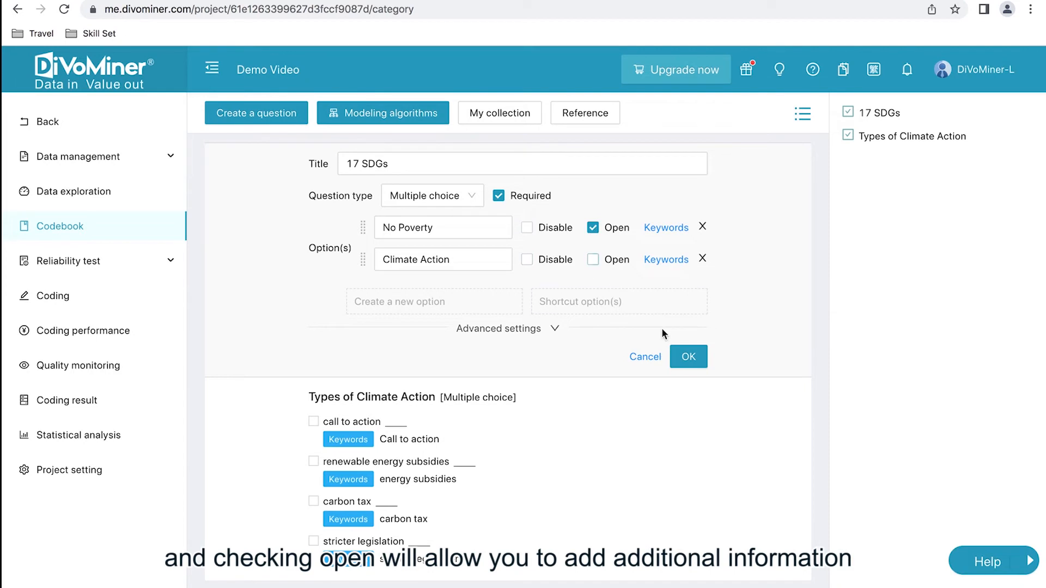
left_click(696, 357)
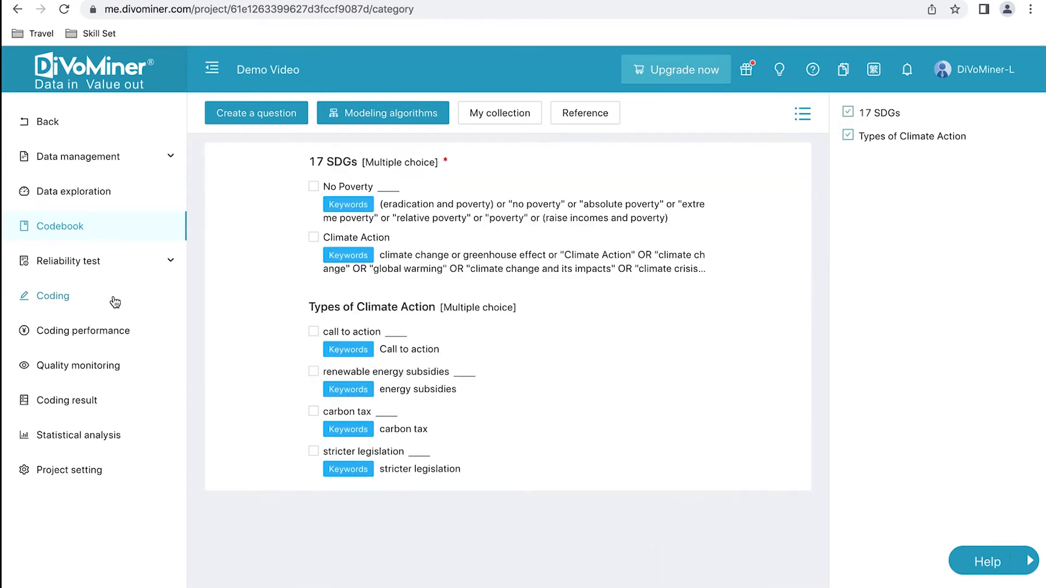
Step: Test the No Poverty option's additional-information field on the coding screen with sample text, clear it and return to the codebook
left_click(114, 302)
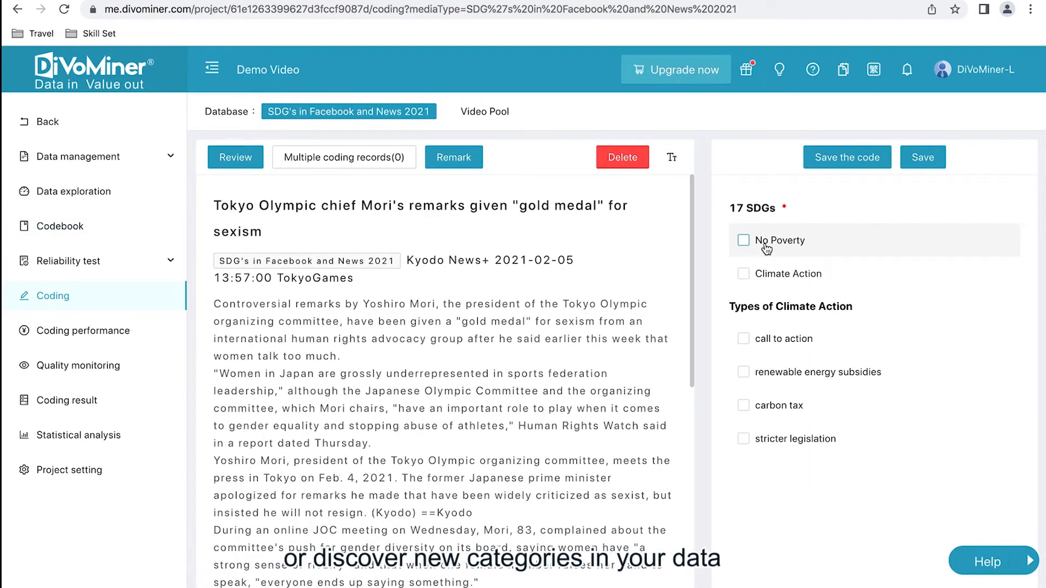
left_click(832, 244)
left_click(789, 267)
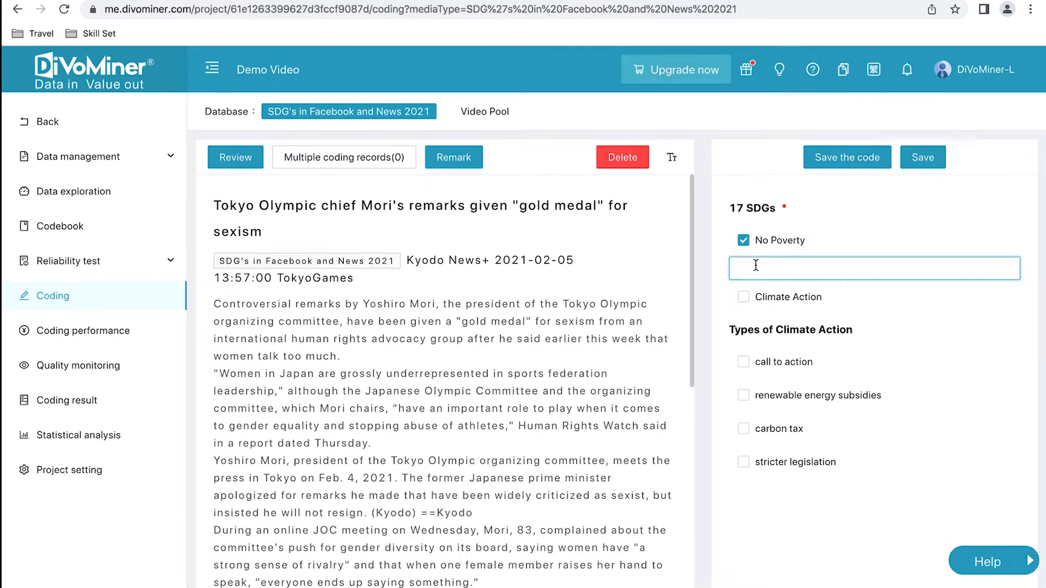
type("jflsad;fdsafdsafa")
triple_click(795, 273)
key("BackSpace")
left_click(78, 232)
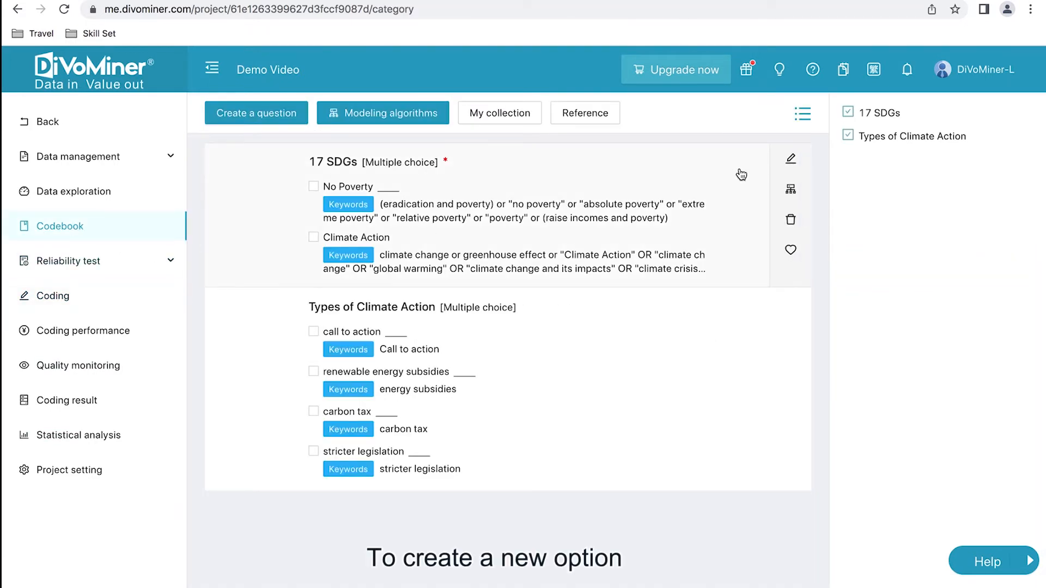
Step: Add a blank option to the 17 SDGs question and generate the shortcut options "zero hunger" and "gender equality"
left_click(791, 159)
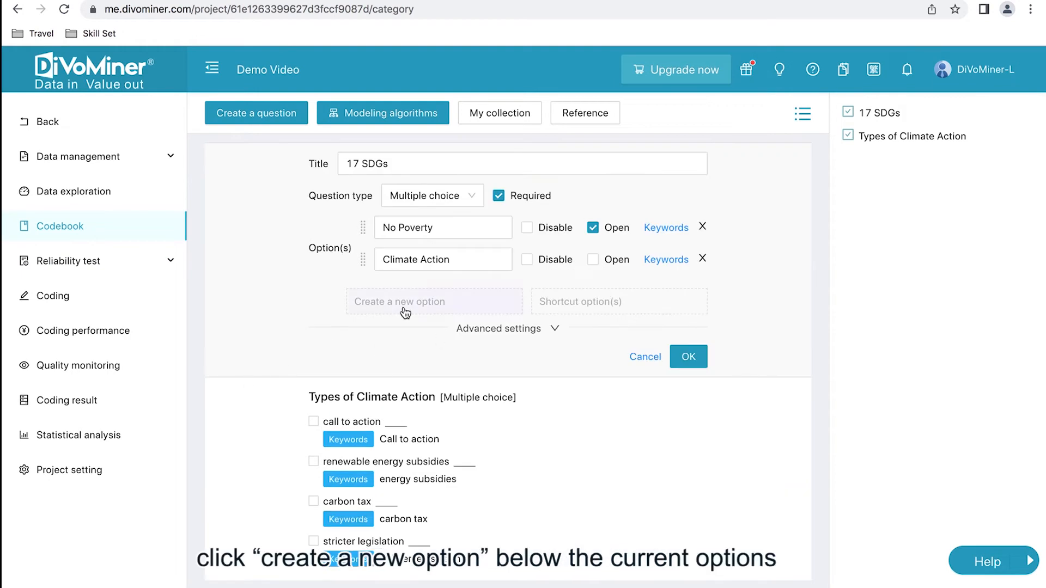
left_click(428, 310)
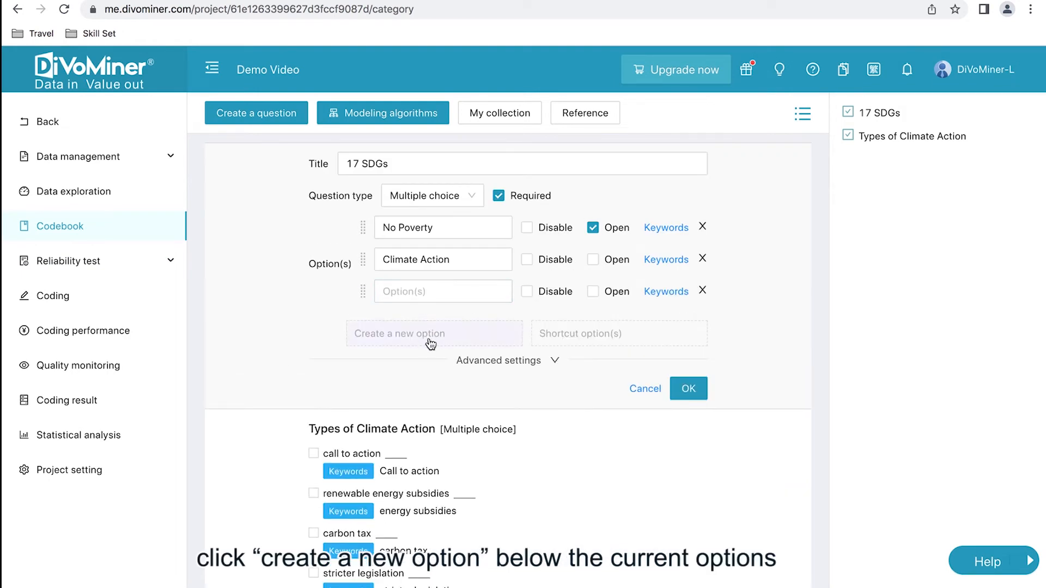
left_click(605, 340)
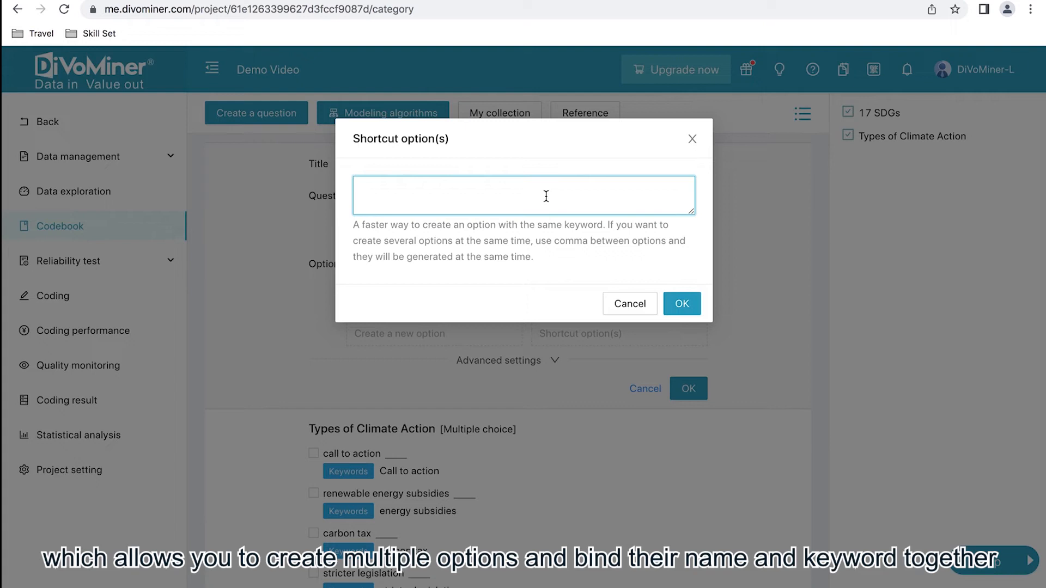
type("zero ")
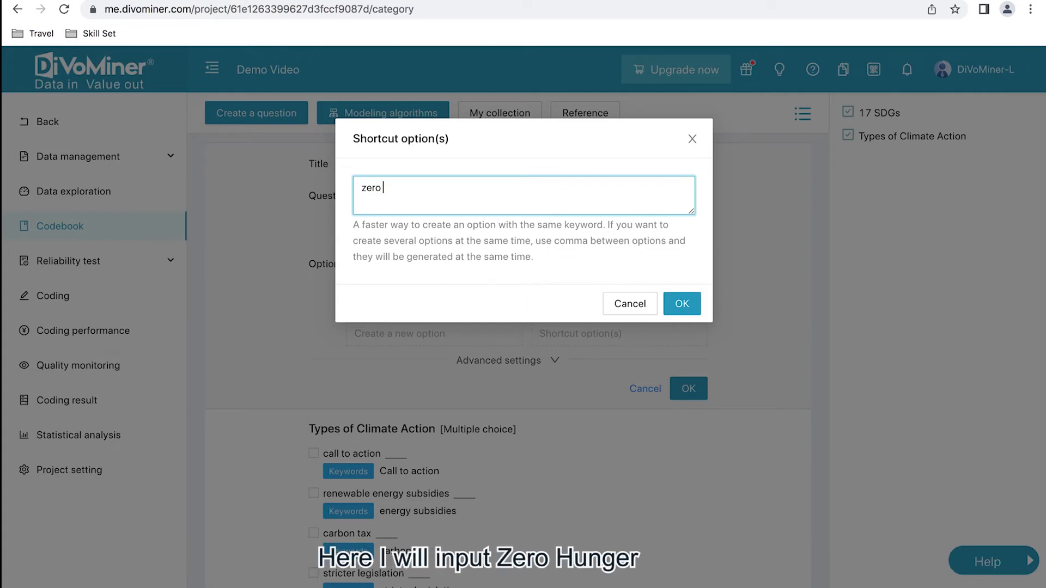
type("hunger, z")
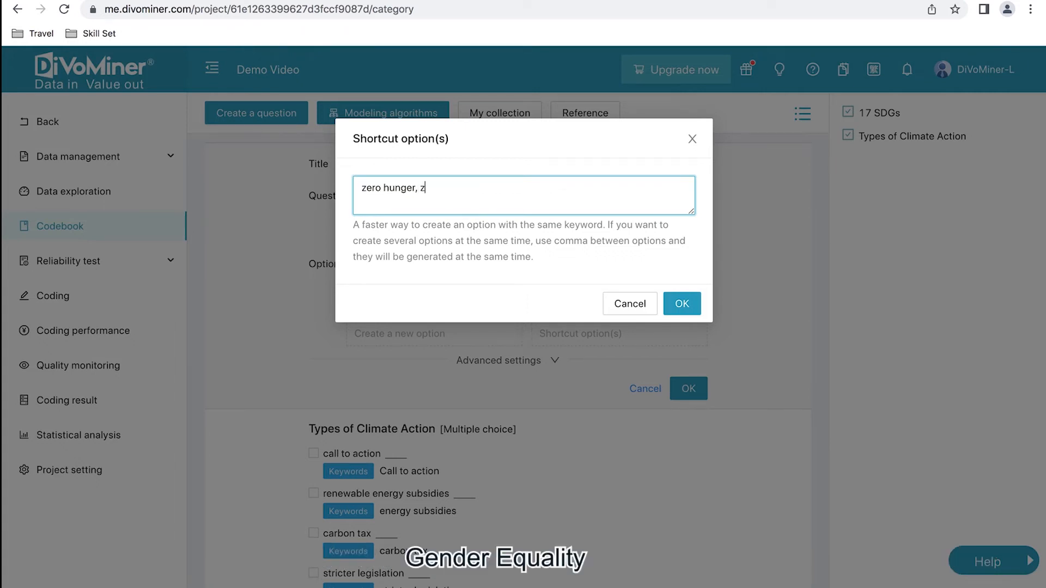
type("gender equality")
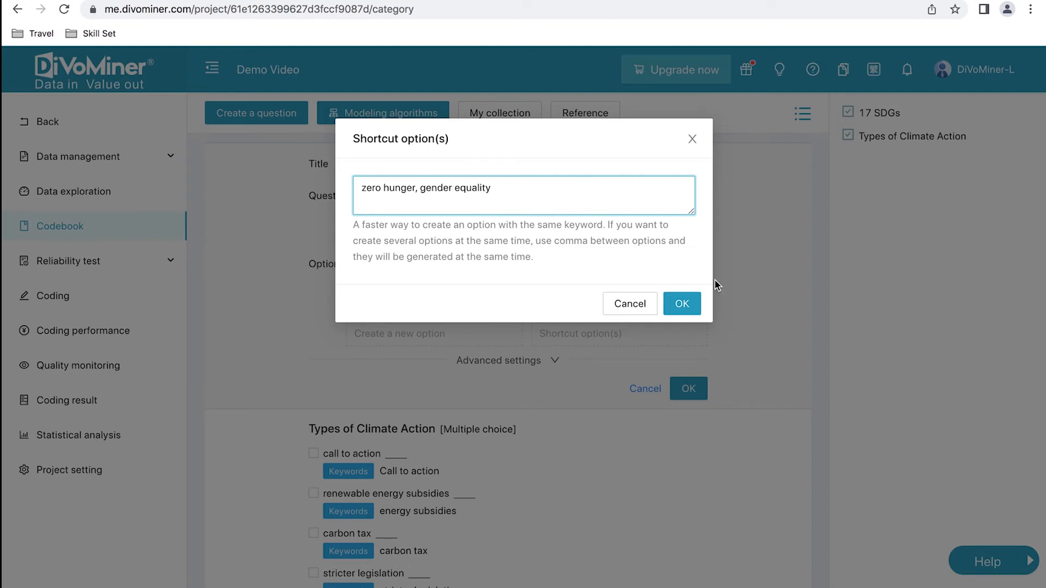
left_click(683, 306)
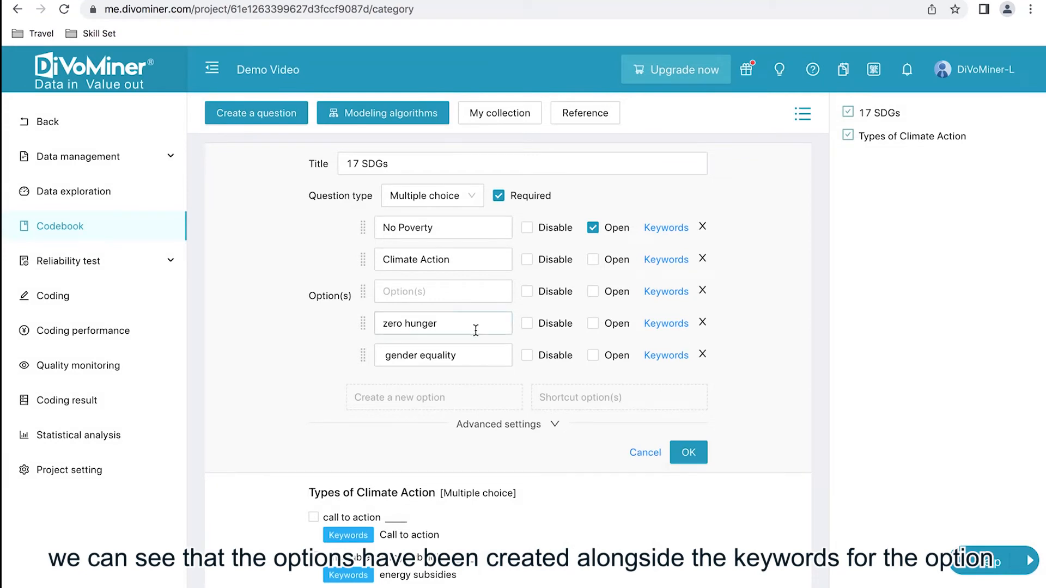
Step: Check the keywords generated for the zero hunger option and cancel the edits to the 17 SDGs question
left_click(670, 324)
left_click(681, 431)
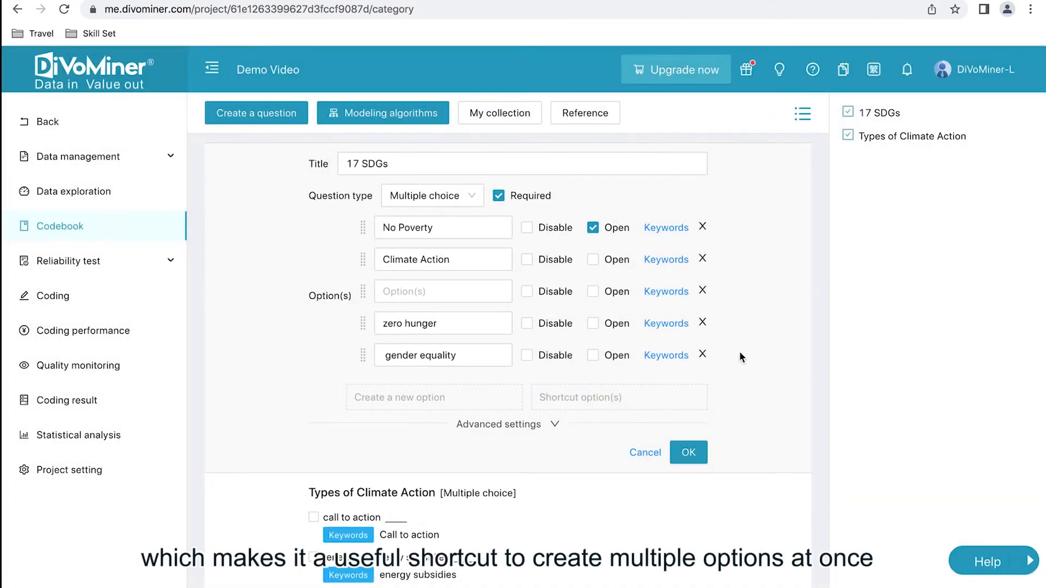
left_click(640, 458)
mouse_move(759, 204)
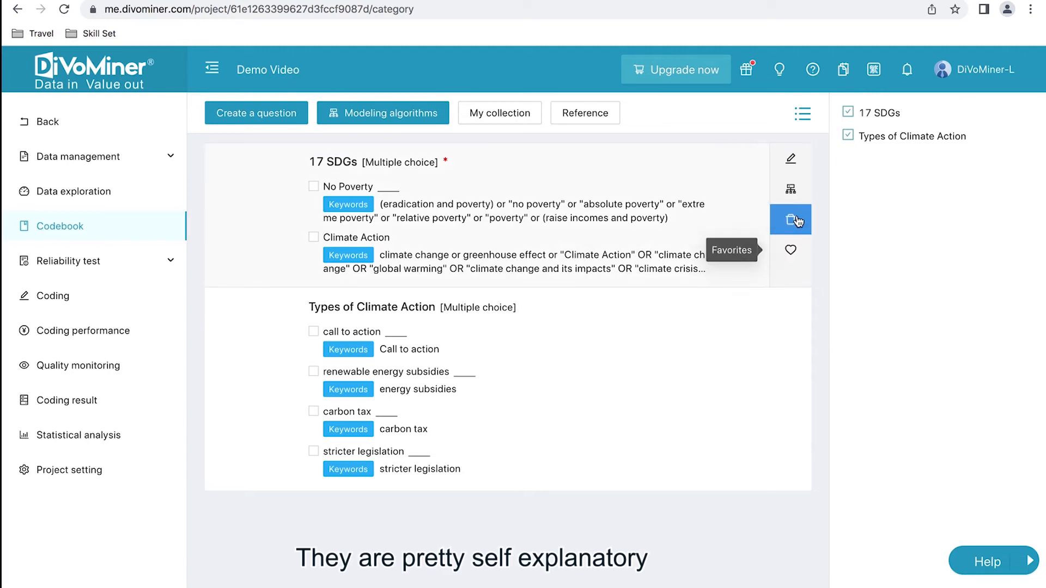
left_click(791, 186)
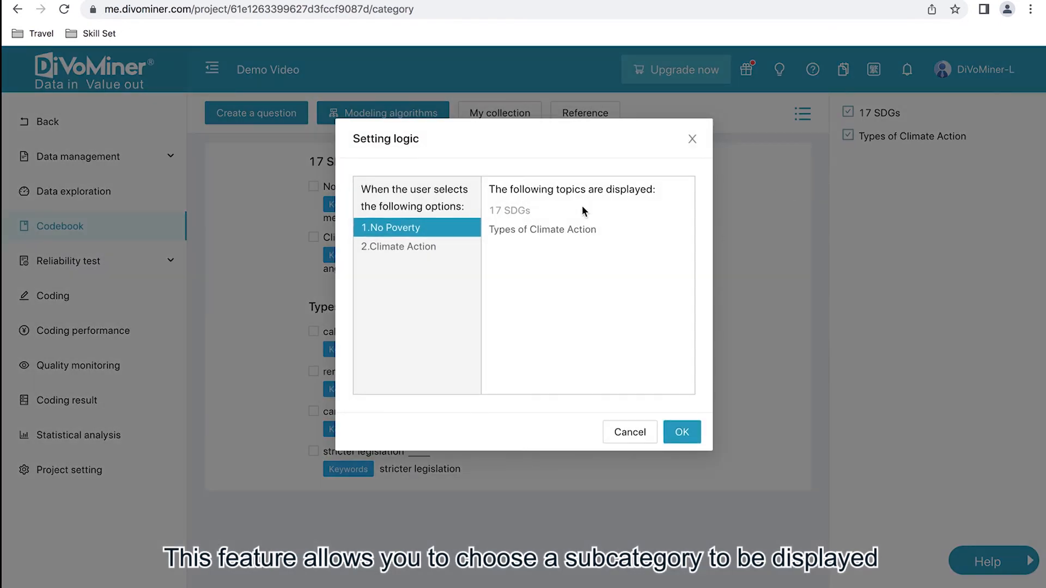
left_click(425, 249)
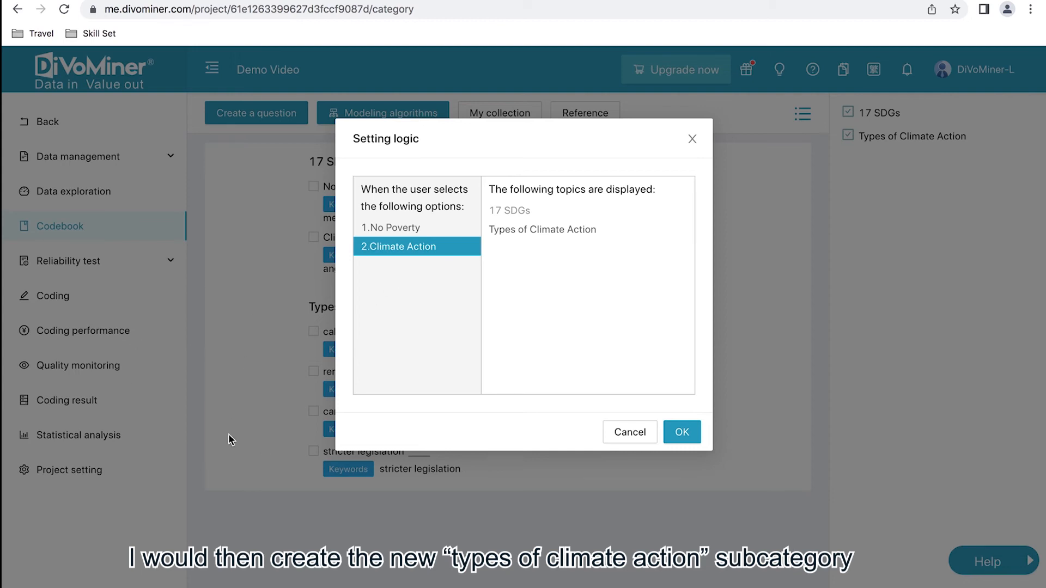
left_click(626, 432)
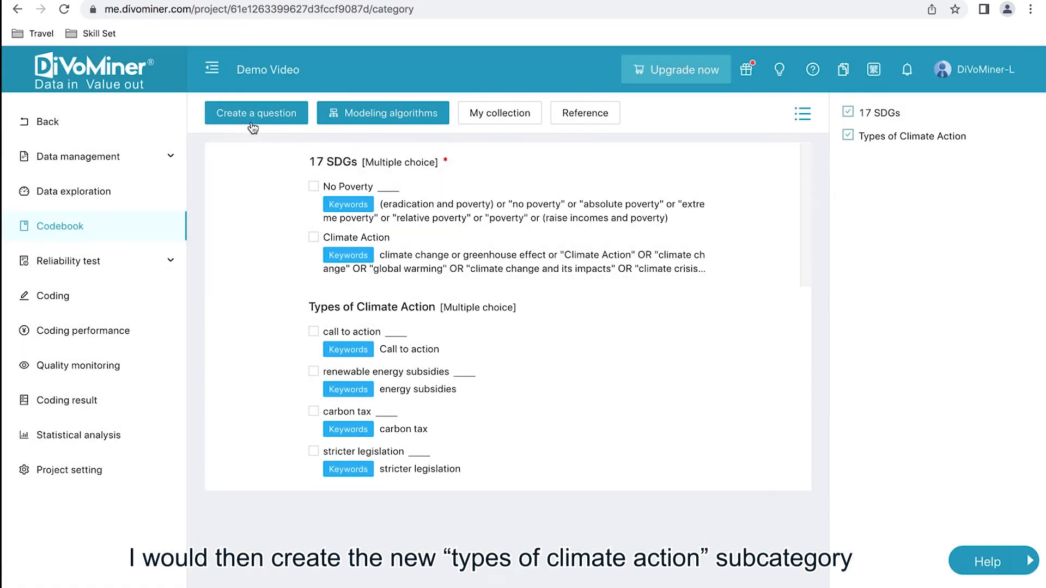
Step: Set the 17 SDGs question's logic so that choosing Climate Action displays the Types of Climate Action question
left_click(791, 188)
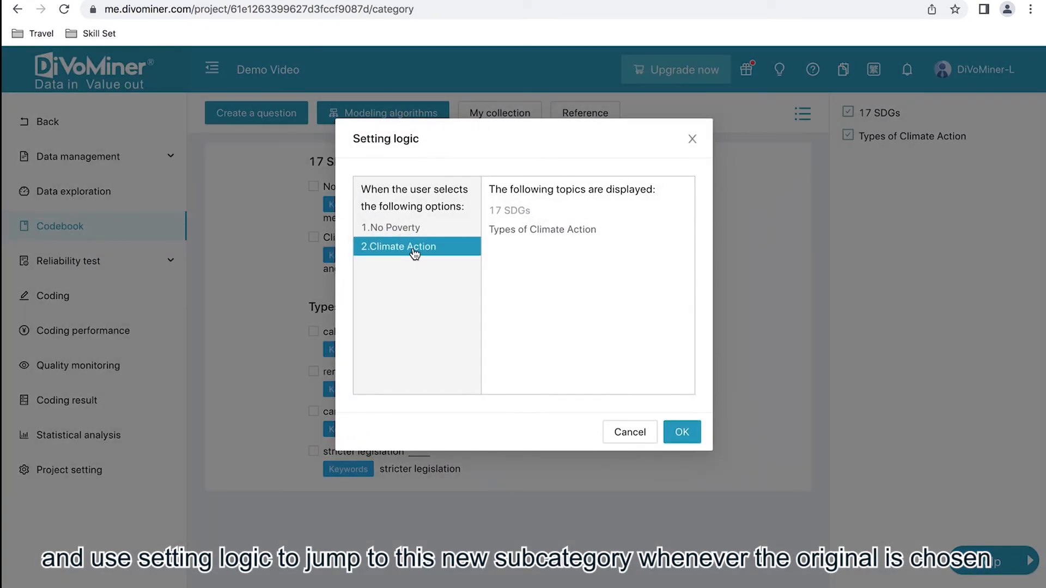
left_click(524, 231)
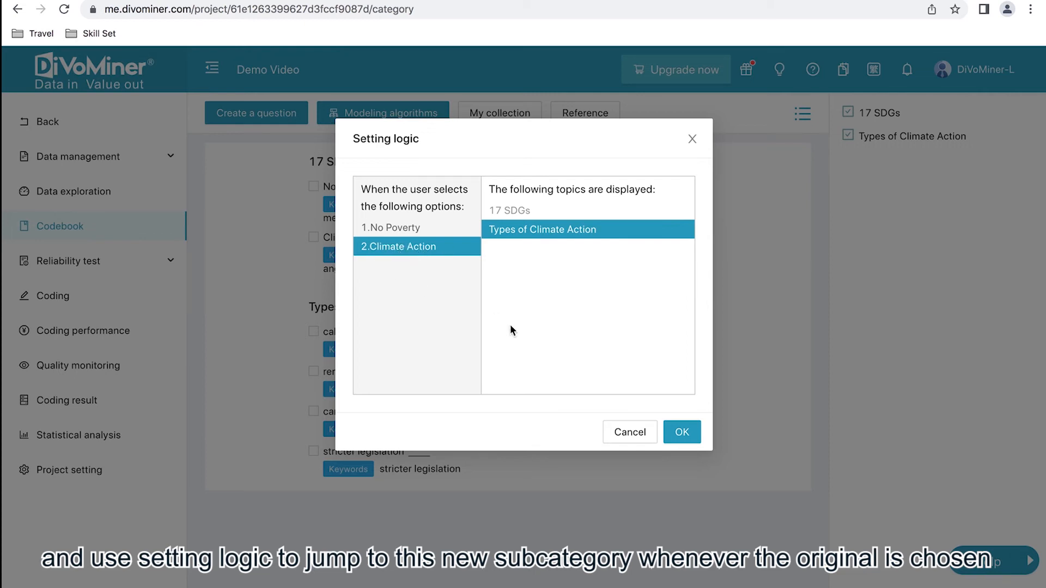
left_click(691, 442)
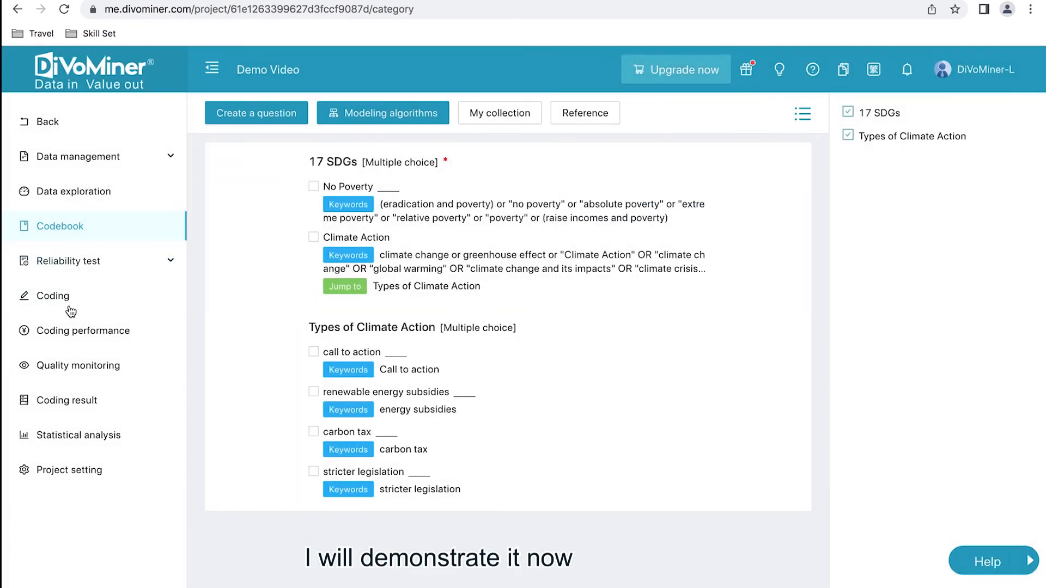
Step: Test the Climate Action jump on the coding screen, selecting and clearing renewable energy subsidies, and return to the codebook
left_click(70, 306)
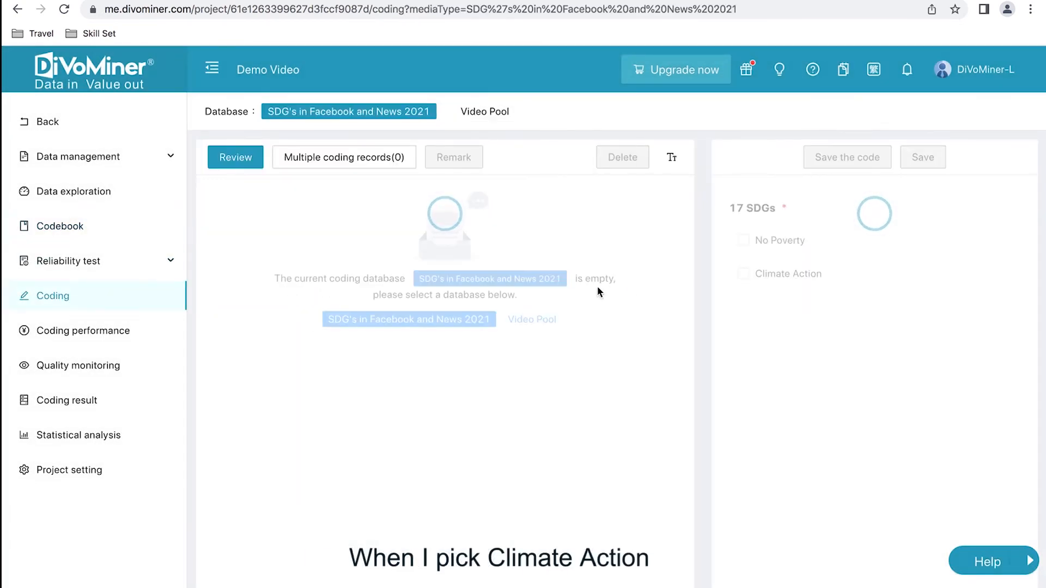
left_click(800, 279)
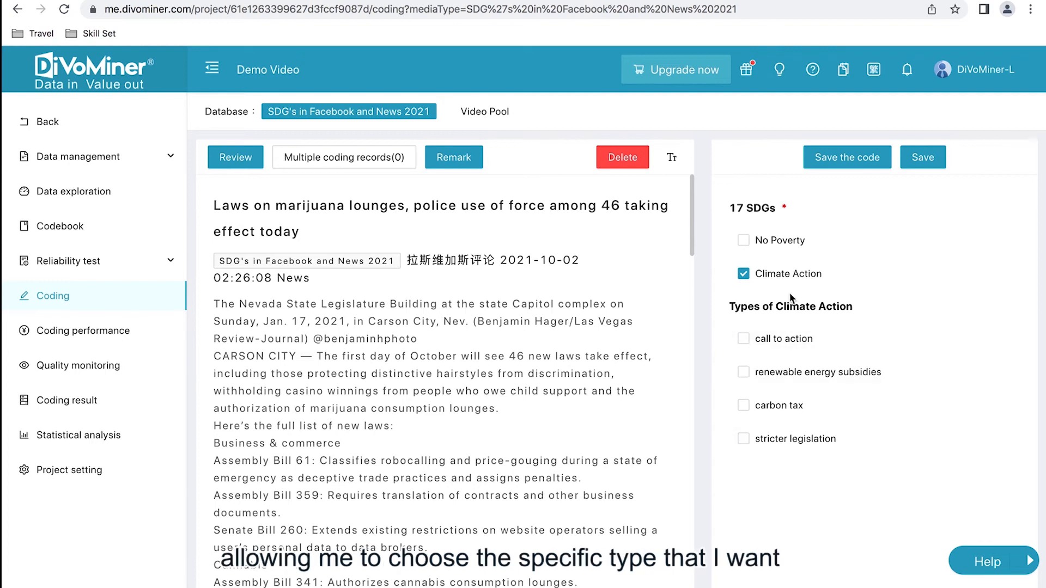
double_click(806, 274)
left_click(784, 377)
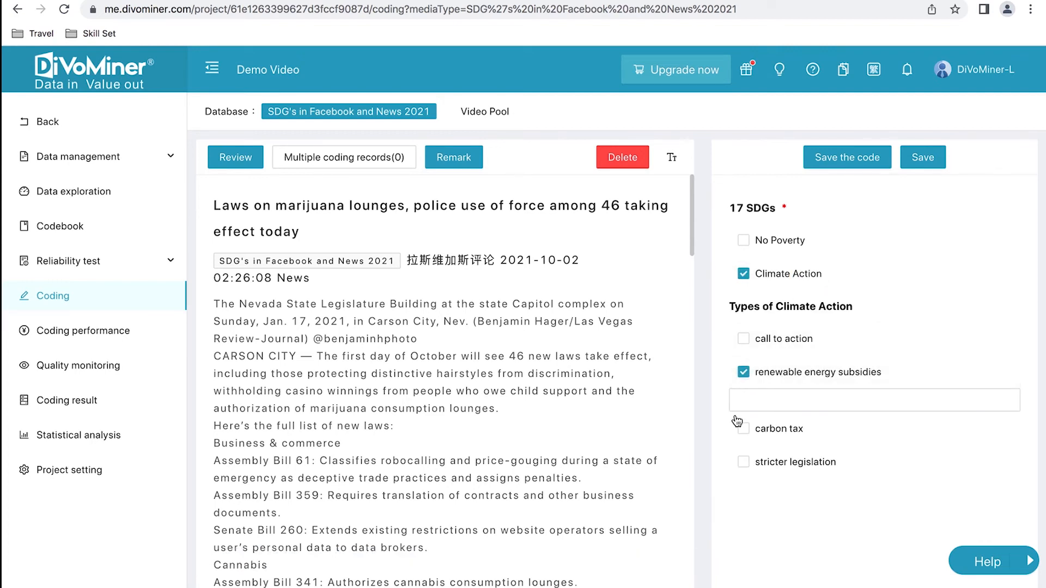
left_click(818, 364)
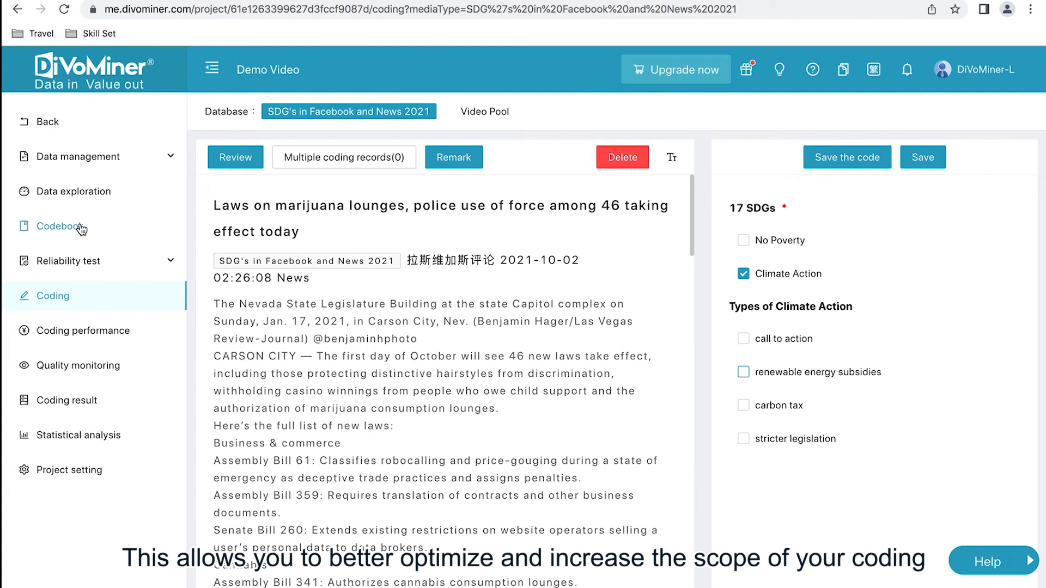
left_click(104, 231)
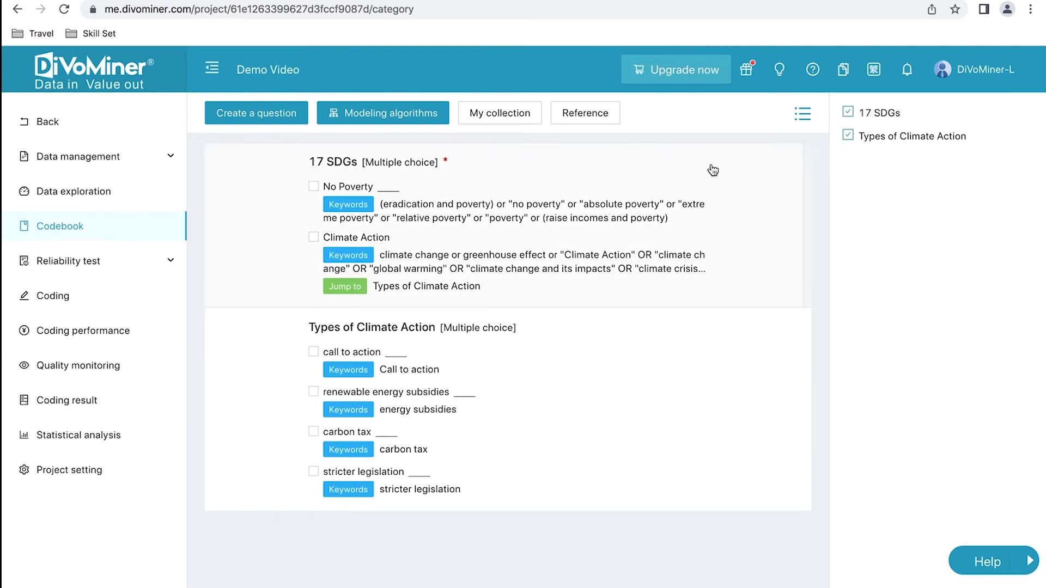
Step: Import the DiVoMiner_test_Category…0412.txt file from Downloads into the codebook and look through the imported 17 SDGs options
left_click(800, 115)
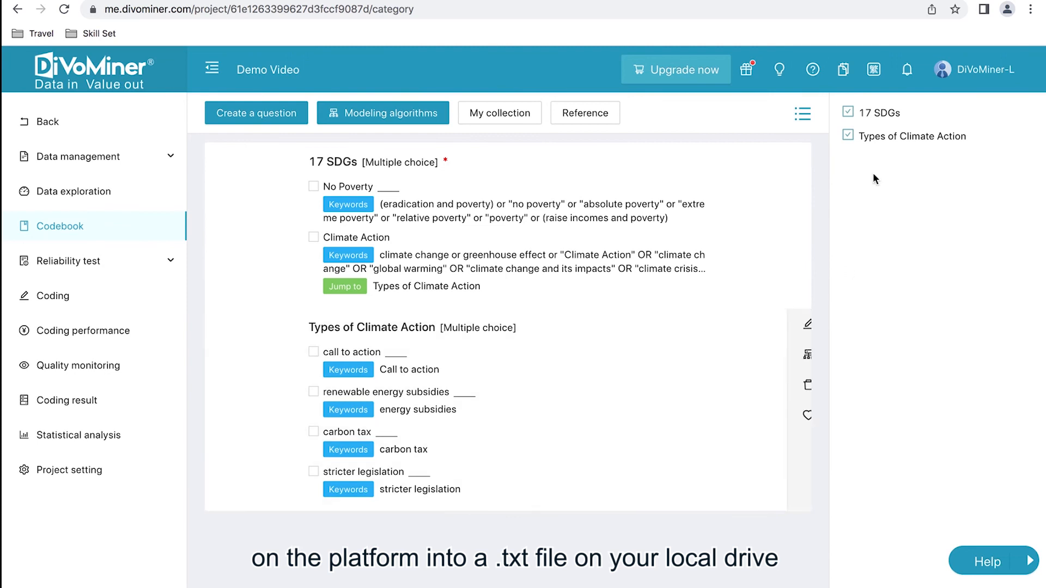
mouse_move(812, 126)
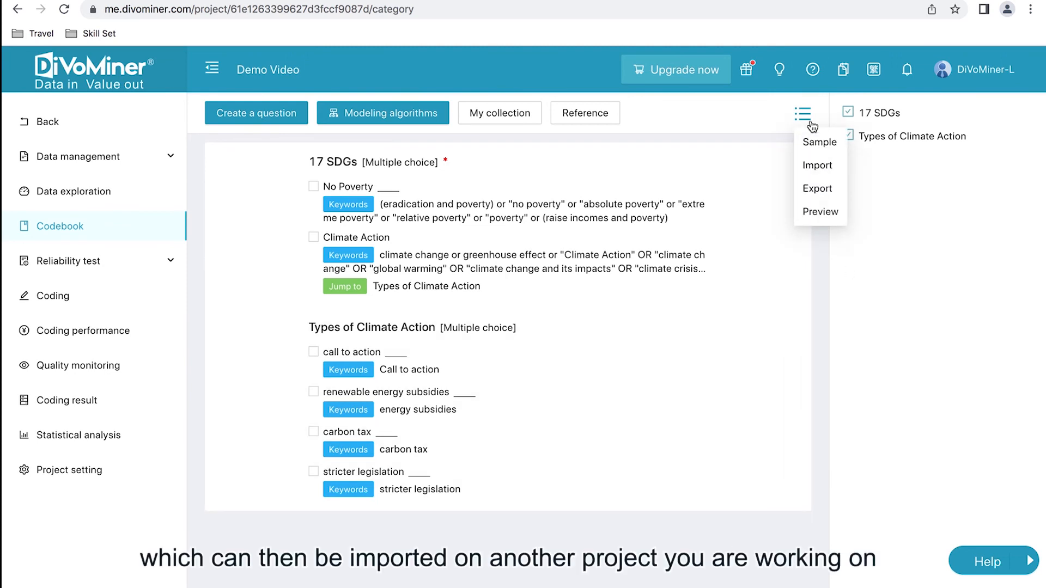
left_click(814, 168)
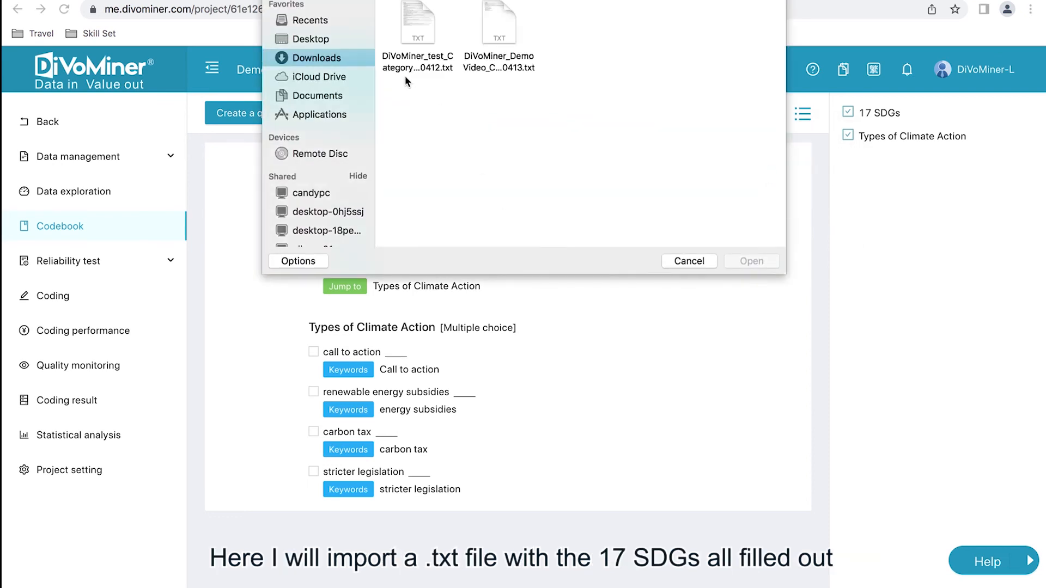
left_click(416, 34)
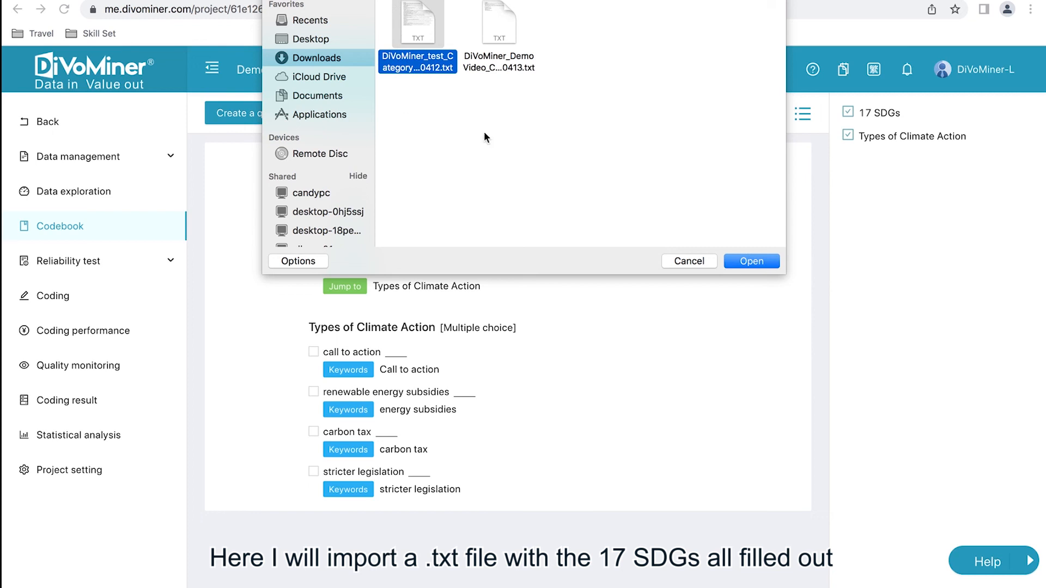
left_click(751, 262)
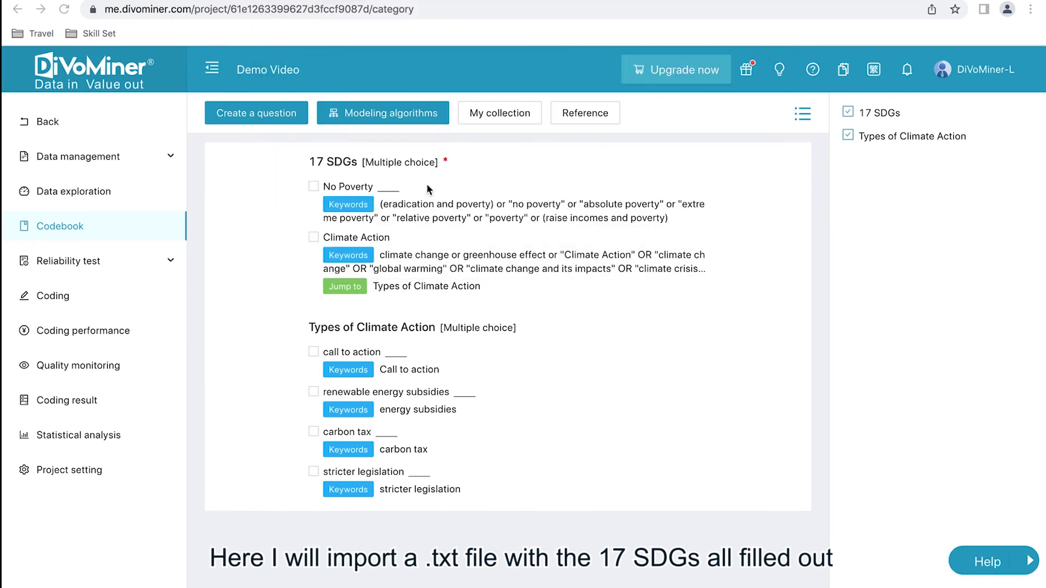
scroll(610, 370, "down", 8)
scroll(611, 371, "up", 8)
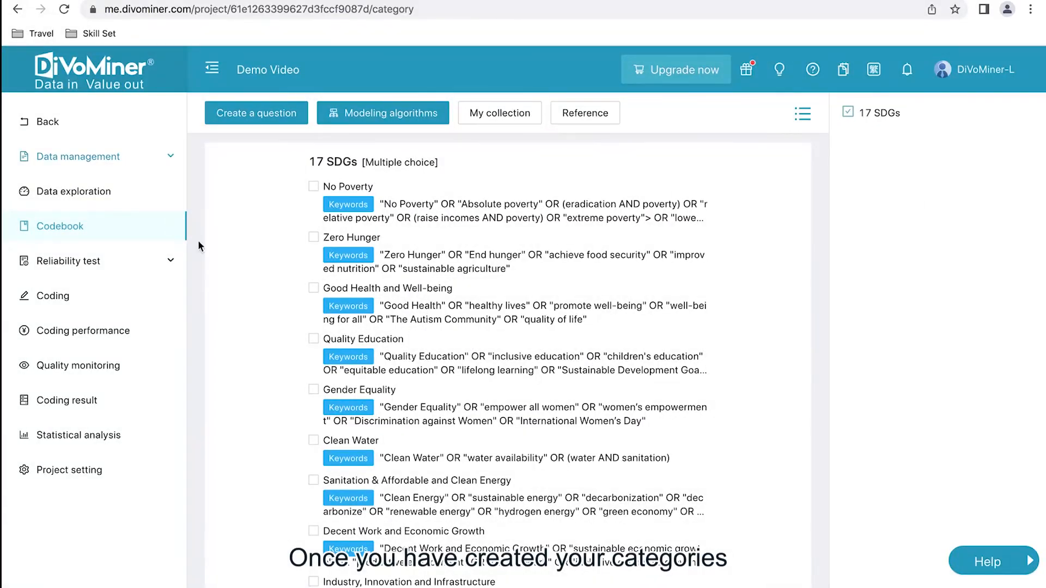
Step: Start machine coding on the Video Pool database from the data management overview, using all categories and data status All
left_click(135, 170)
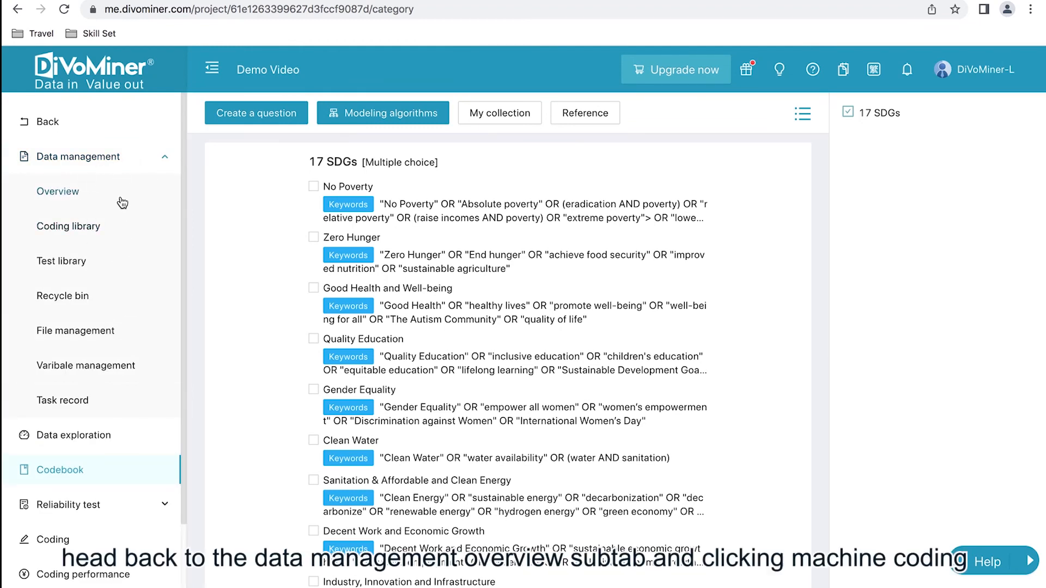
left_click(87, 199)
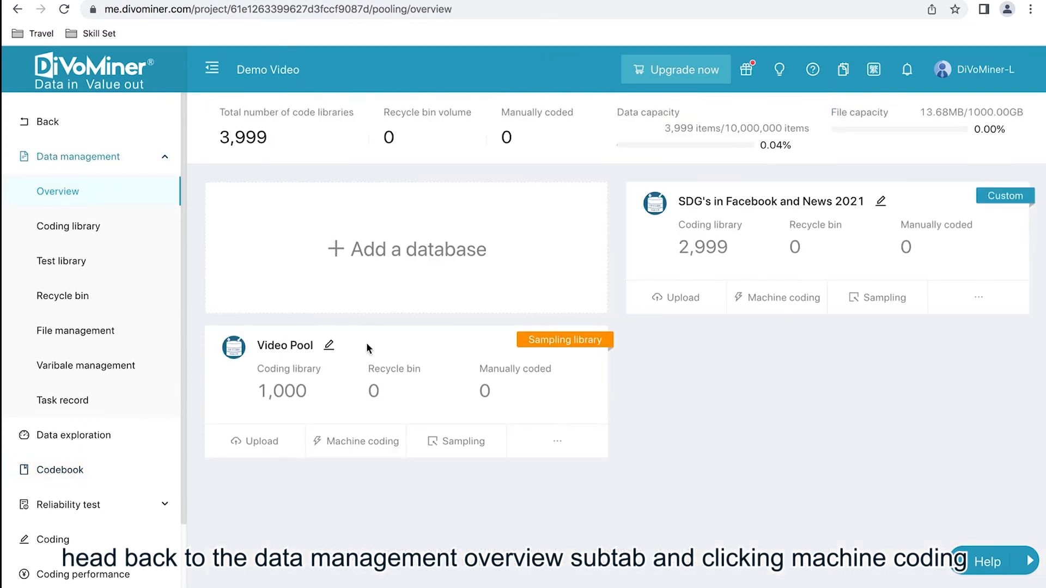
left_click(352, 442)
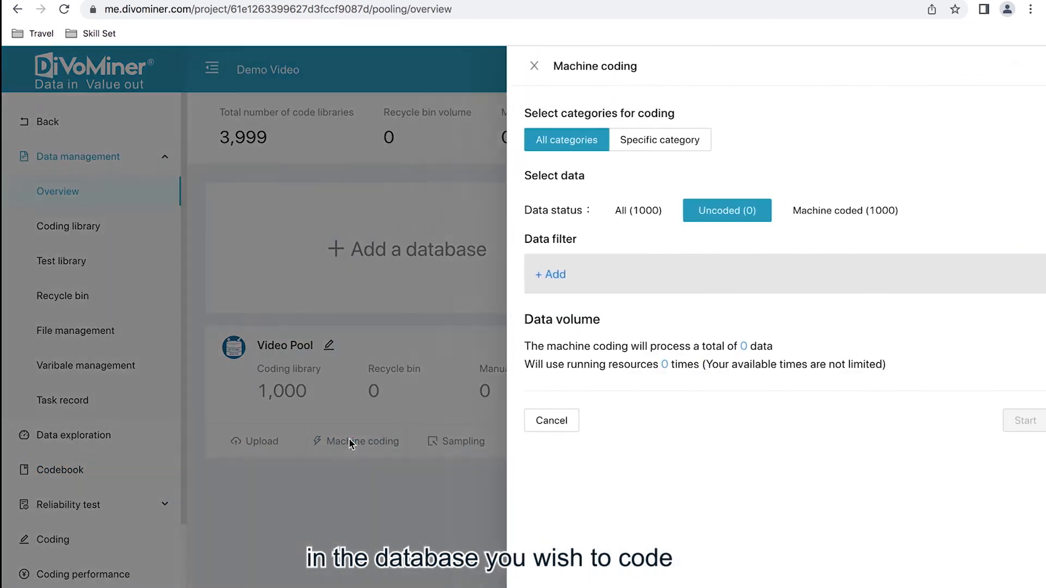
left_click(643, 218)
left_click(1006, 420)
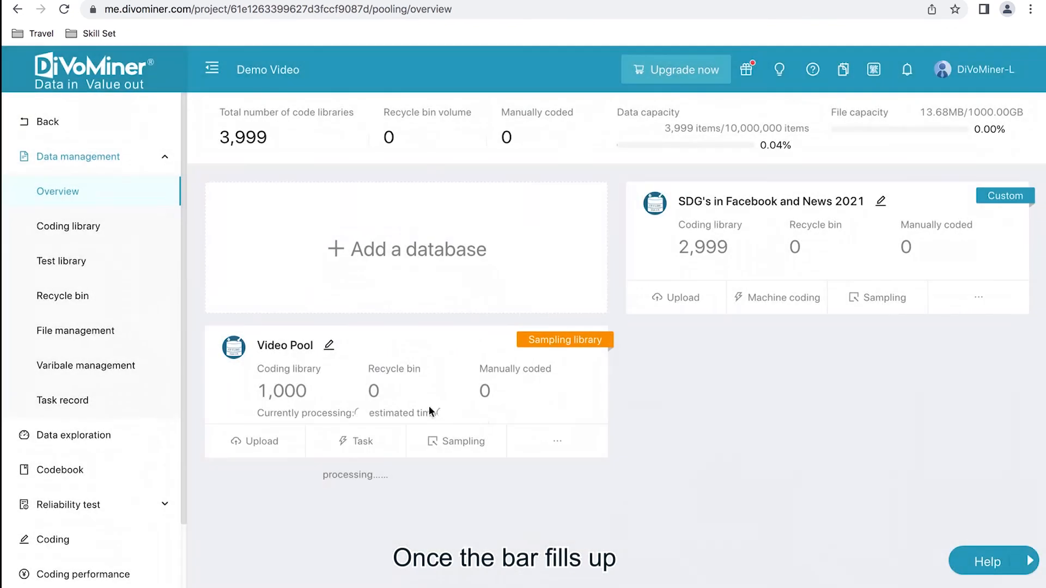